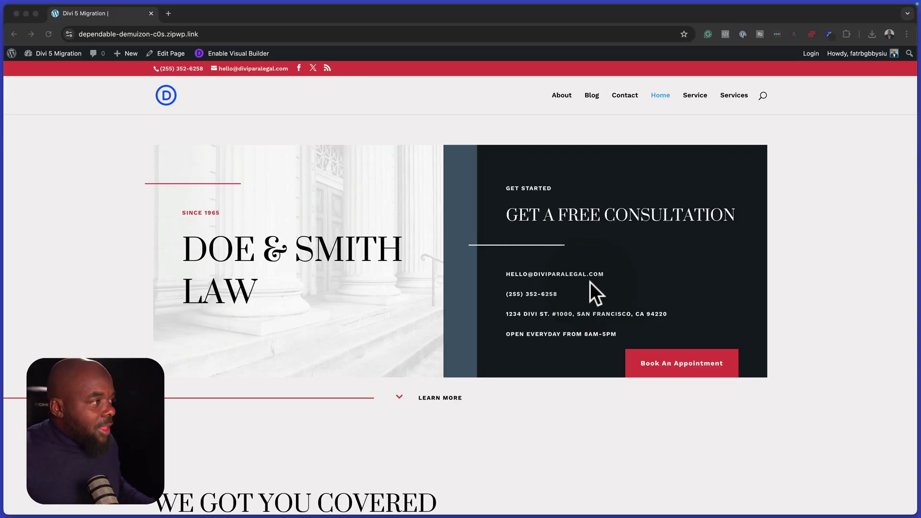
# From the site Dashboard, go to Appearance > Themes and open Add New Theme.
pyautogui.click(249, 216)
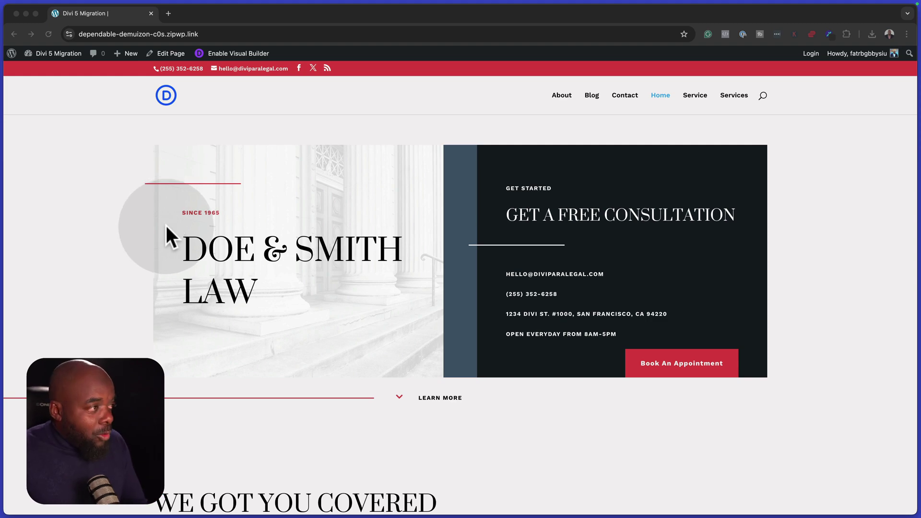
pyautogui.scroll(-15, 119, 241)
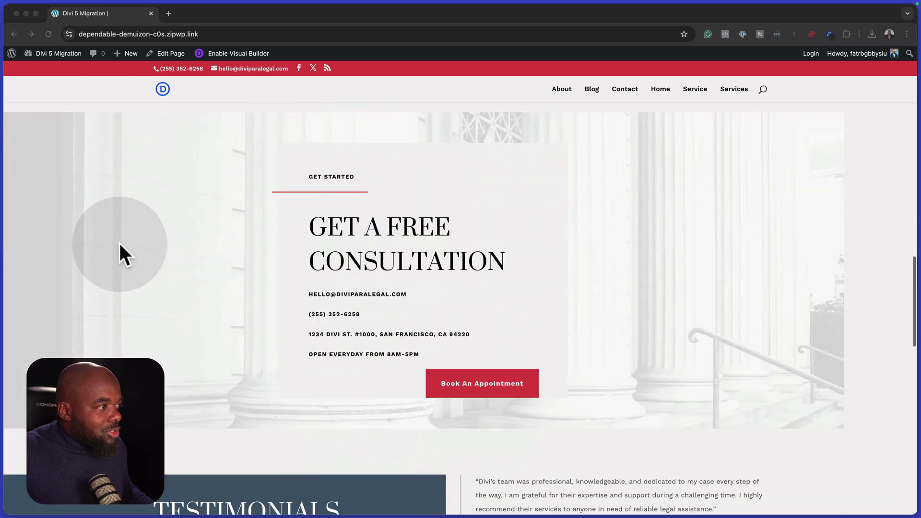
pyautogui.scroll(-10, 119, 240)
pyautogui.scroll(20, 119, 240)
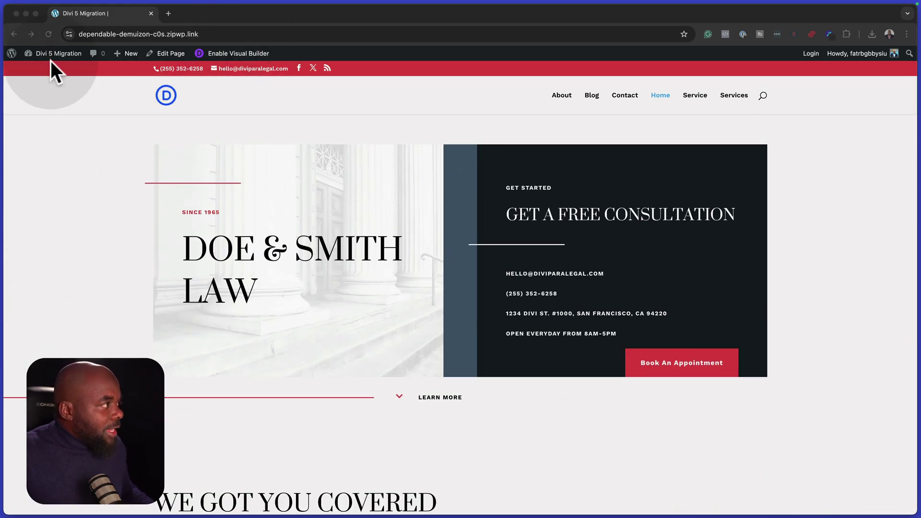
pyautogui.click(68, 103)
pyautogui.moveTo(60, 54)
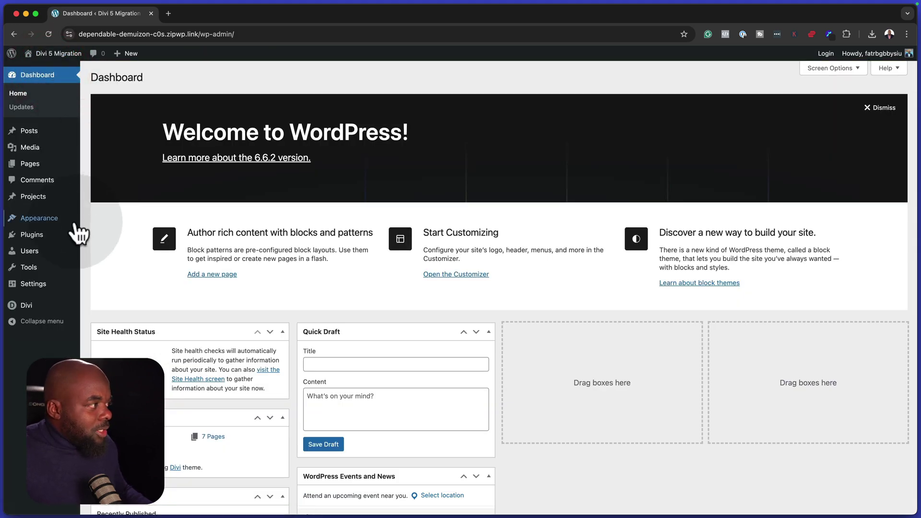
pyautogui.moveTo(58, 221)
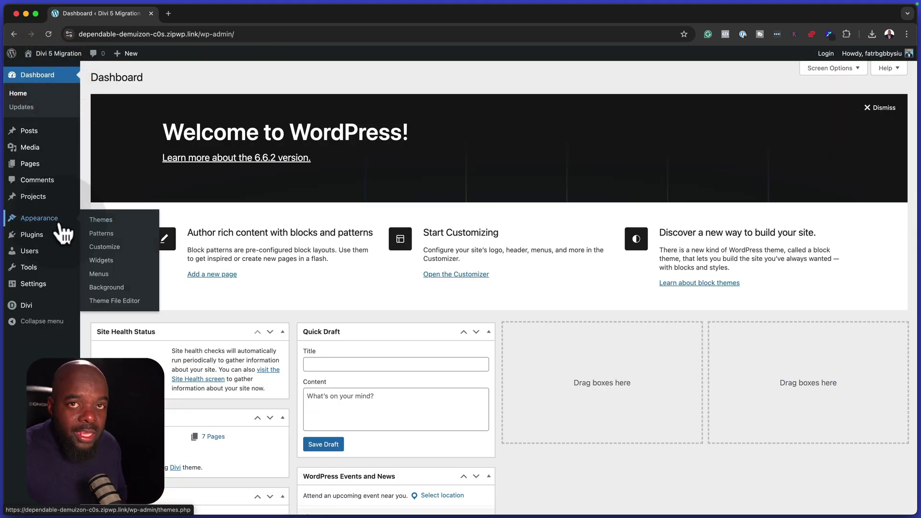
pyautogui.click(111, 222)
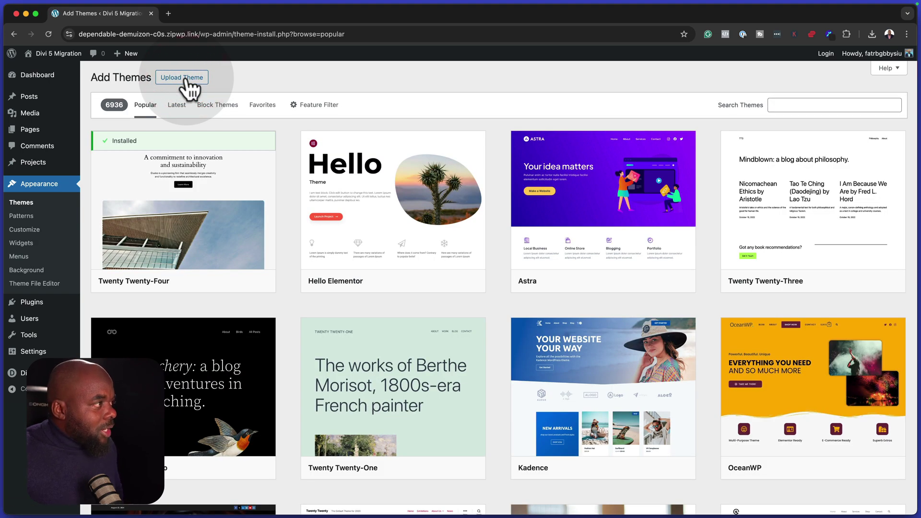
# Upload Divi_5 (1).zip from Downloads and start installing it.
pyautogui.click(185, 79)
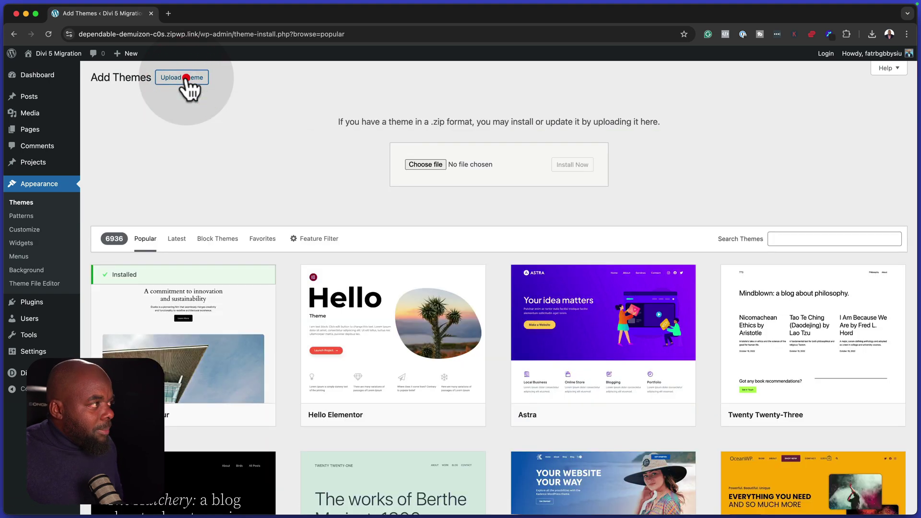
pyautogui.click(416, 163)
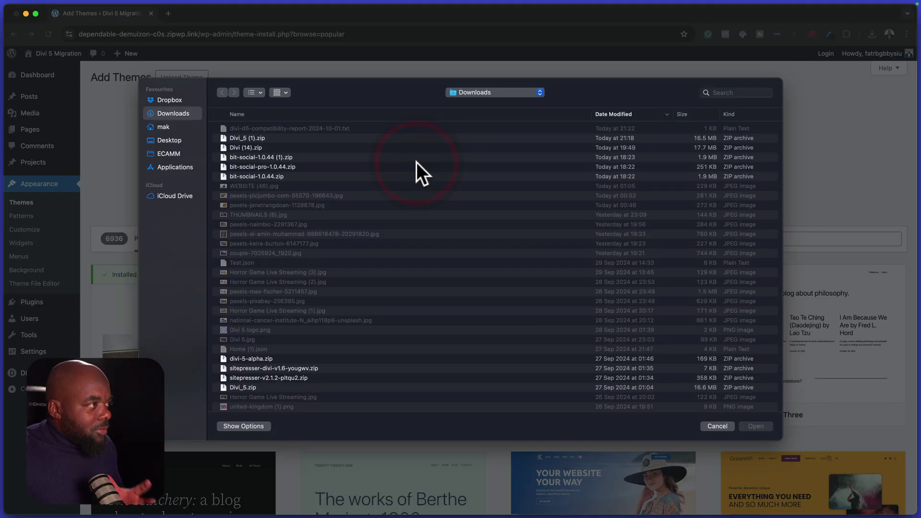
pyautogui.doubleClick(258, 137)
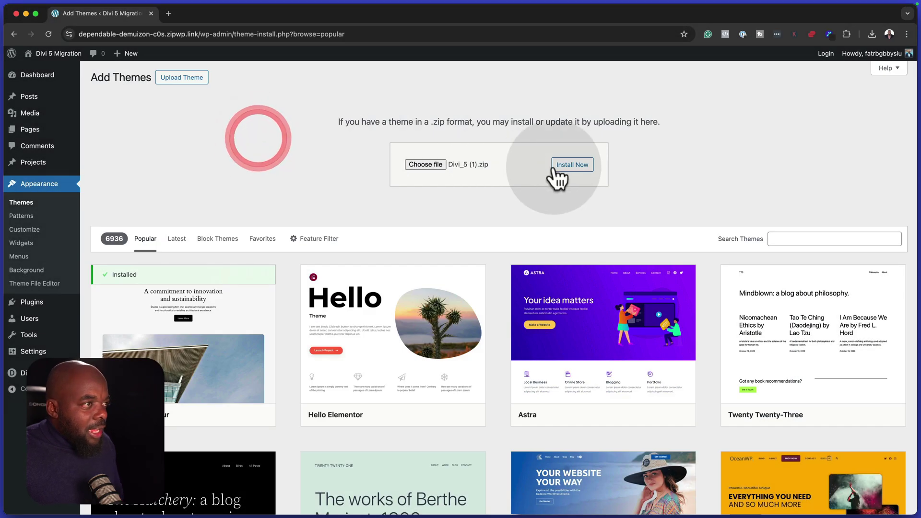
pyautogui.click(568, 165)
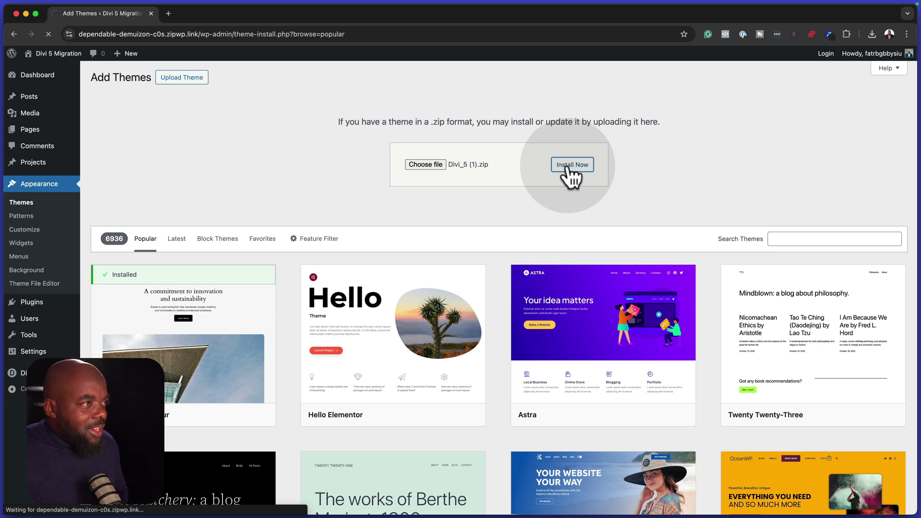
# Replace the current Divi version with the uploaded Divi 5 theme.
pyautogui.click(566, 167)
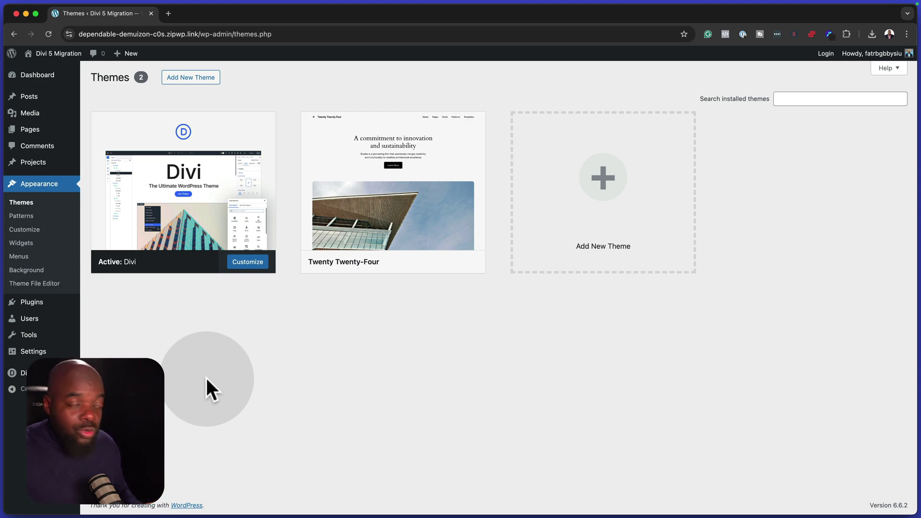
# Open the live Doe & Smith Law home page in a new tab via Visit Site.
pyautogui.moveTo(57, 53)
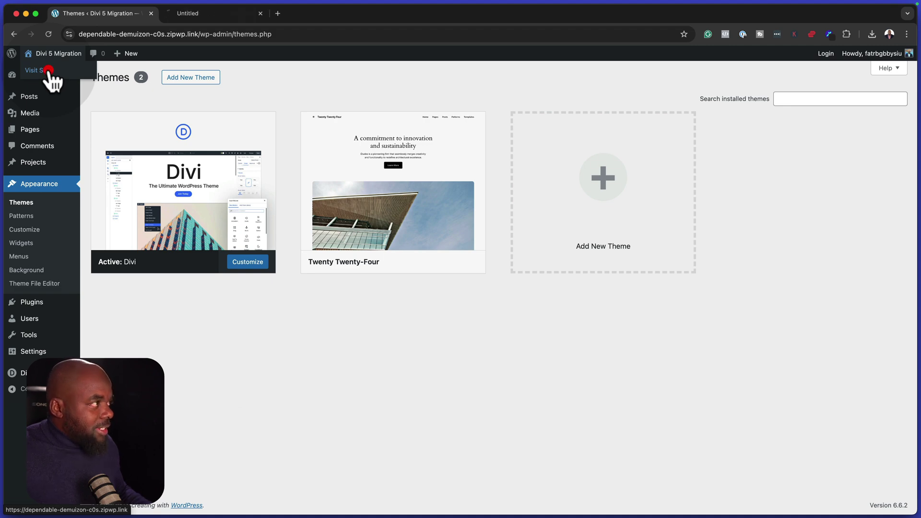
pyautogui.click(212, 13)
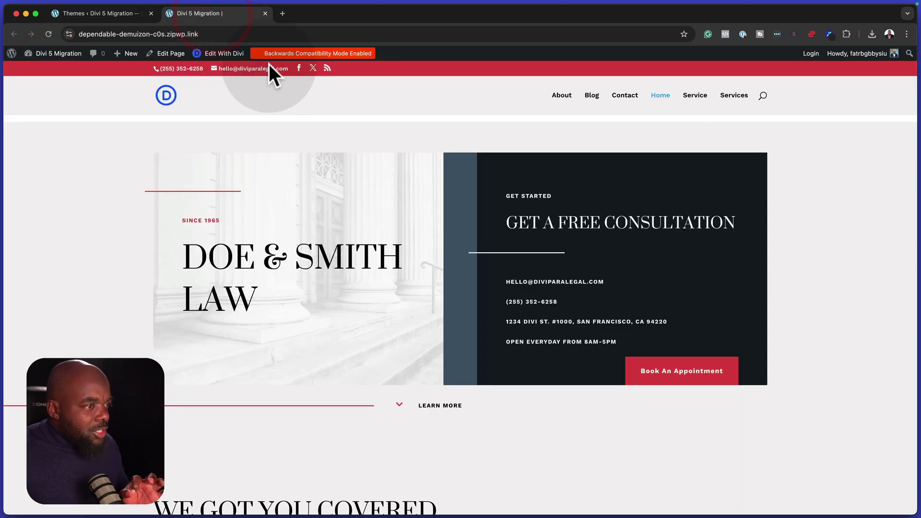
pyautogui.moveTo(267, 55)
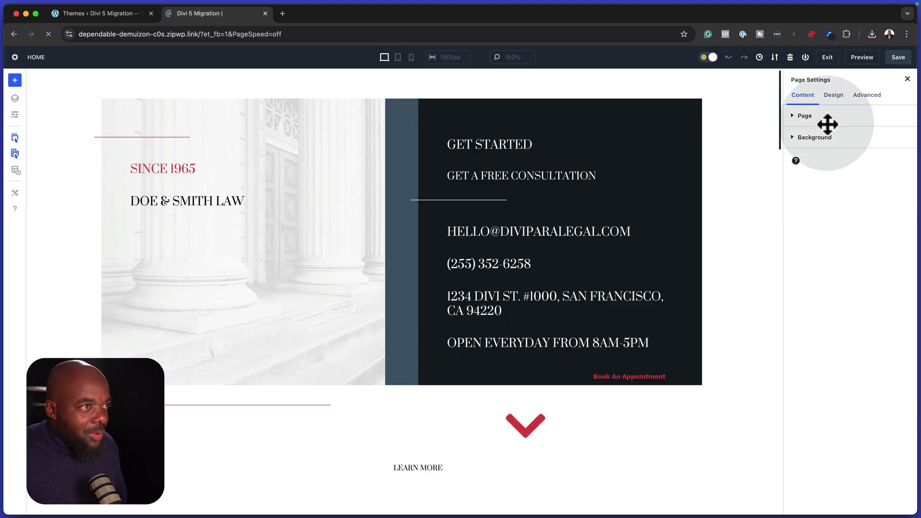
# Scroll through the Home page in the Visual Builder down to the footer.
pyautogui.scroll(-6, 580, 360)
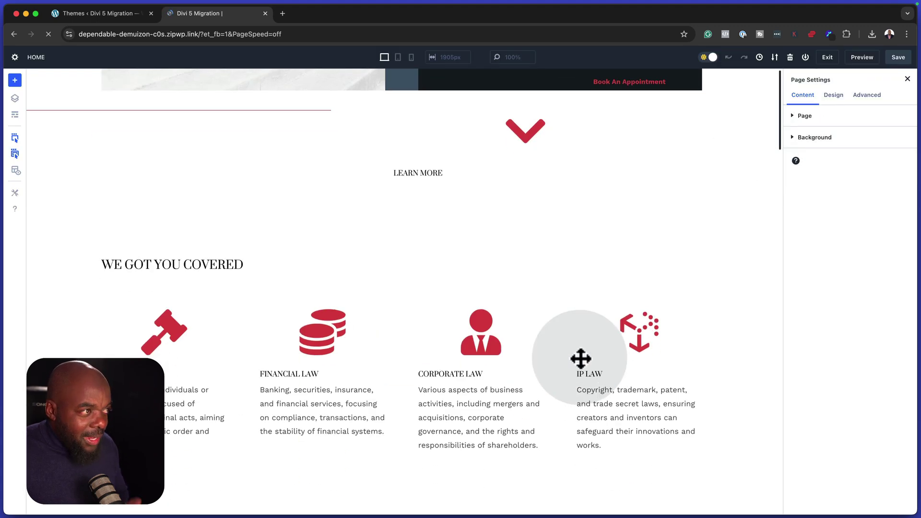
pyautogui.scroll(6, 581, 358)
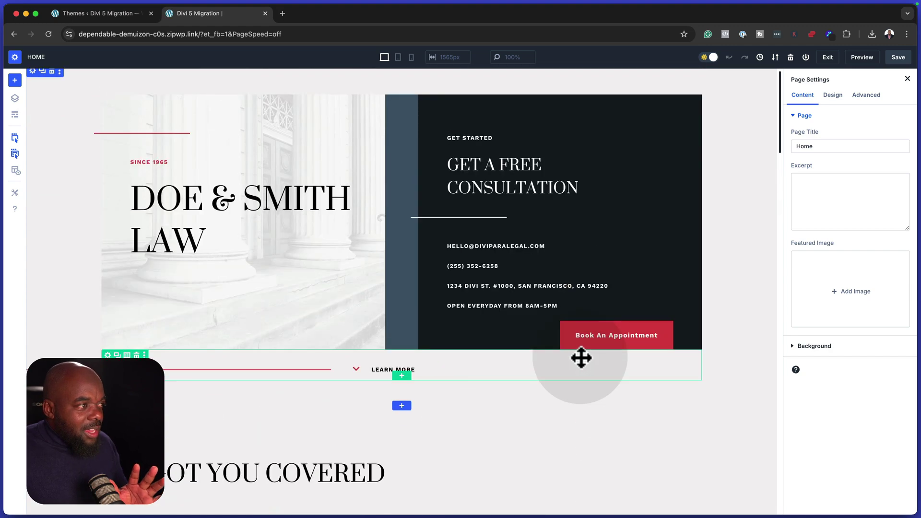
pyautogui.scroll(-15, 581, 357)
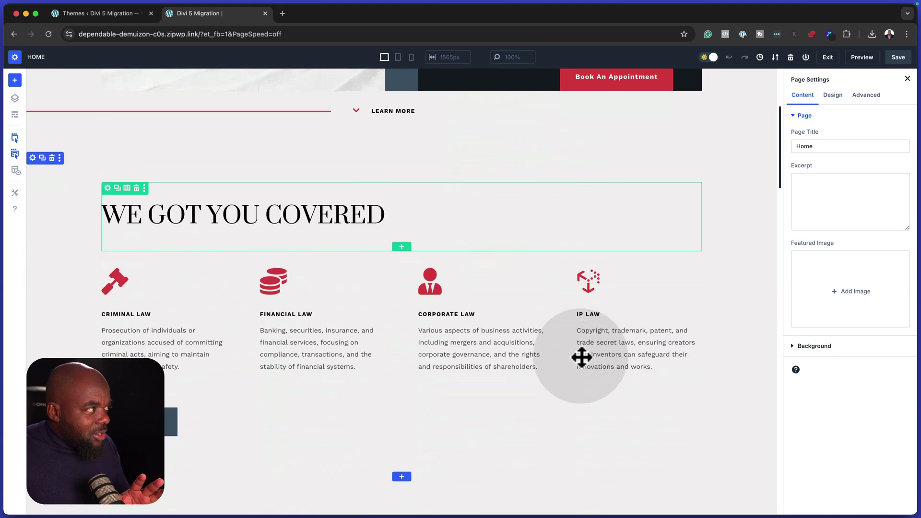
pyautogui.scroll(-15, 581, 358)
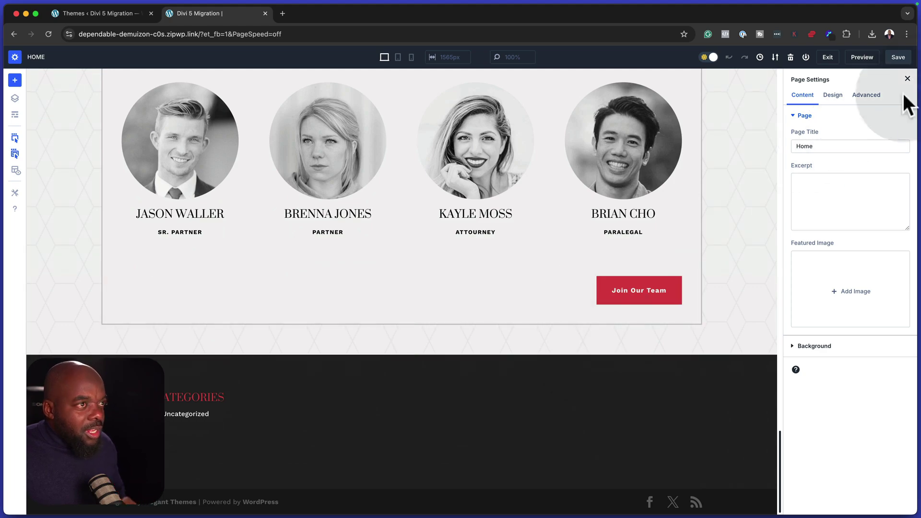
# Preview the Home page in a new tab and inspect the hero's markup in DevTools.
pyautogui.click(862, 58)
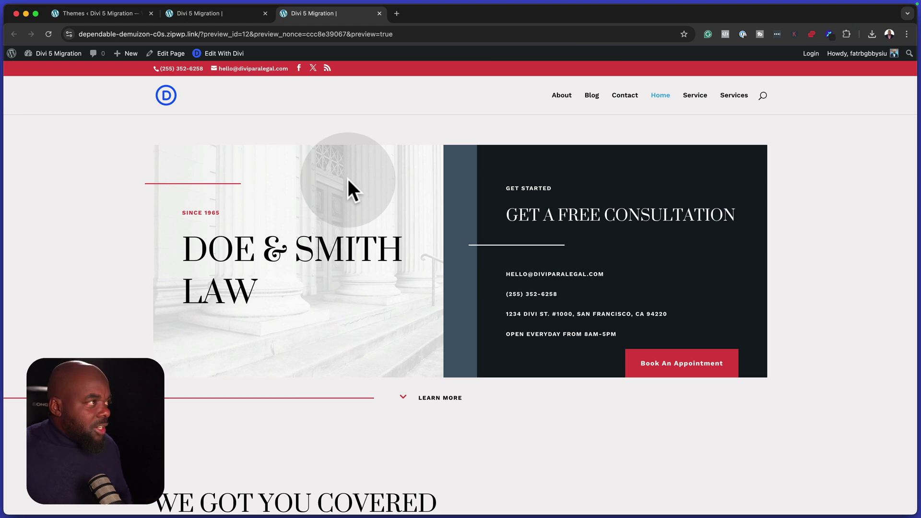
pyautogui.rightClick(347, 178)
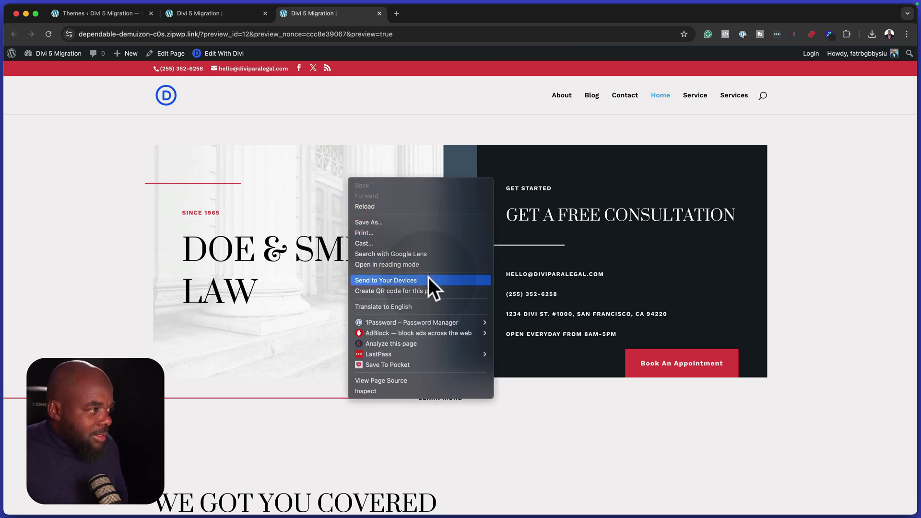
pyautogui.click(419, 388)
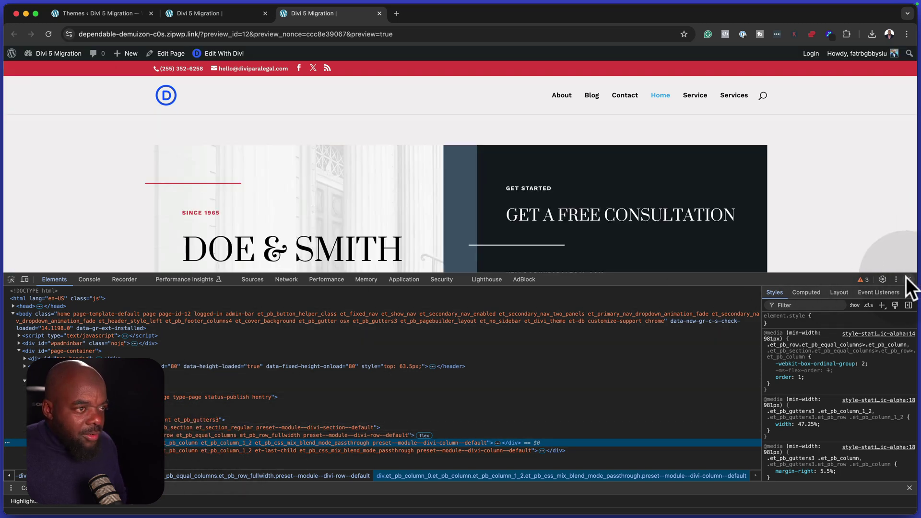
pyautogui.click(908, 280)
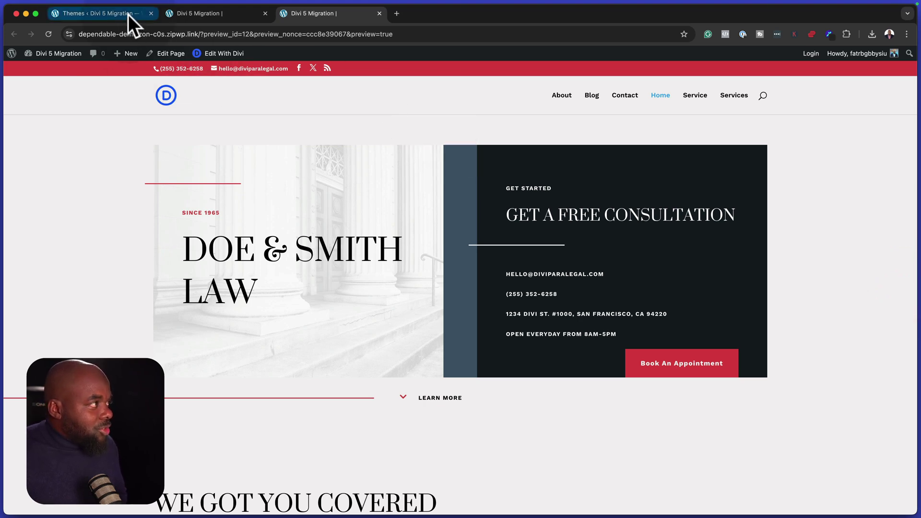
# Activate the Twenty Twenty-Four theme and reload the homepage preview under it.
pyautogui.click(223, 13)
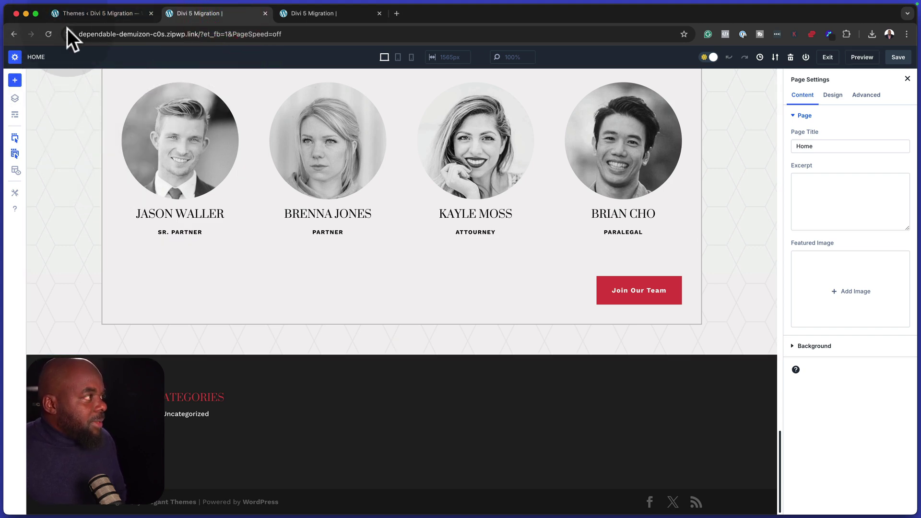
pyautogui.click(78, 10)
pyautogui.click(434, 243)
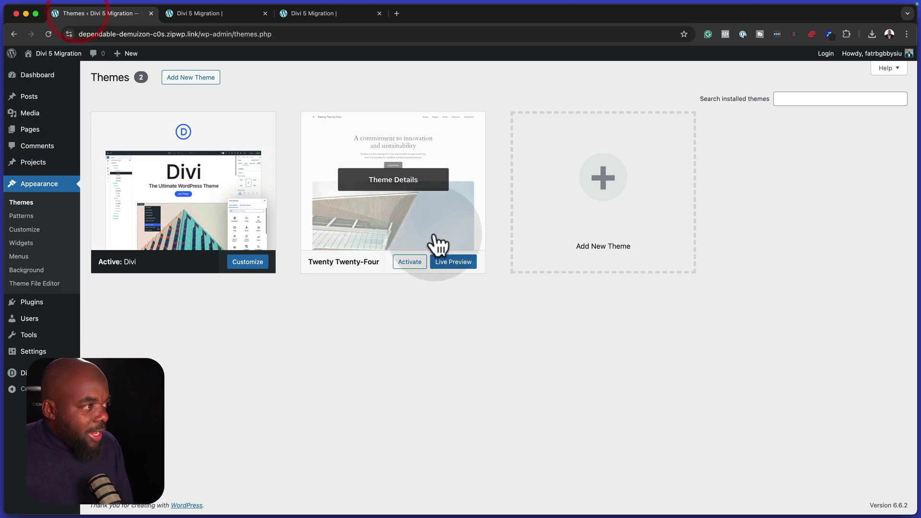
pyautogui.click(410, 264)
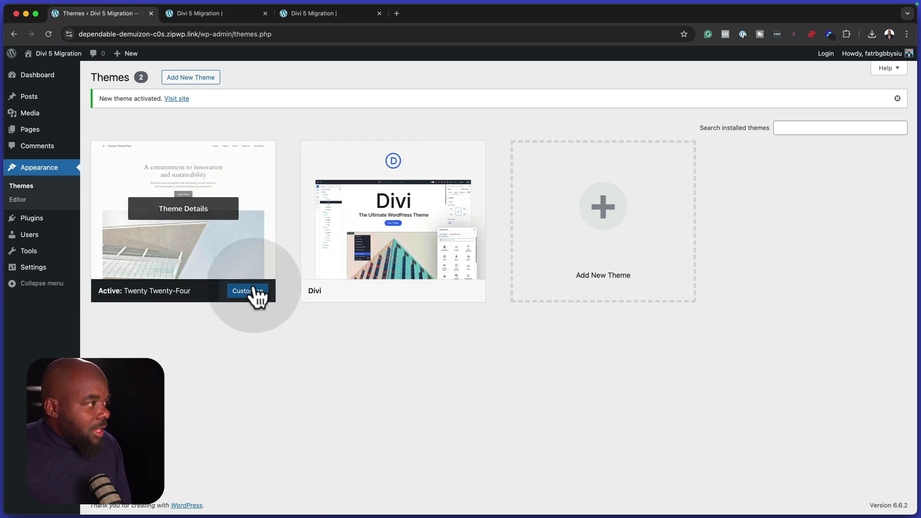
pyautogui.click(333, 13)
pyautogui.click(50, 35)
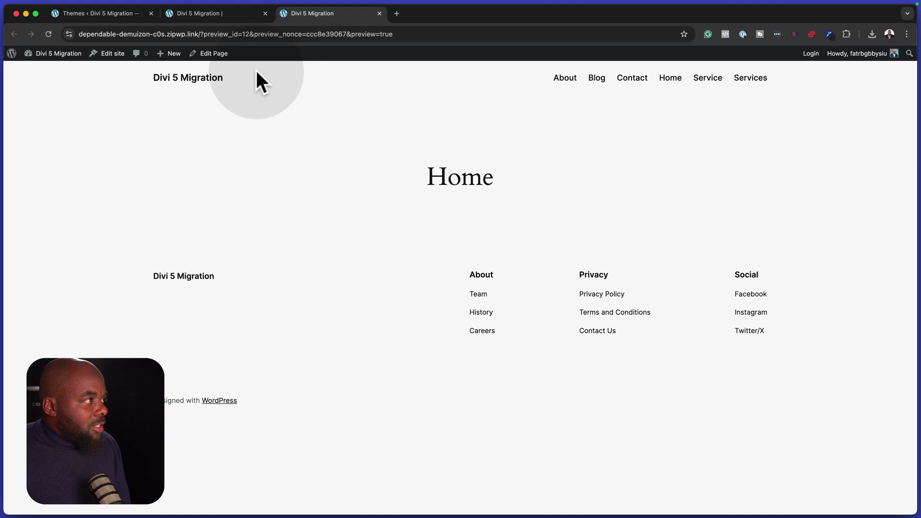
# Edit the Home page in the block editor and scroll through its raw Divi shortcode content.
pyautogui.click(222, 54)
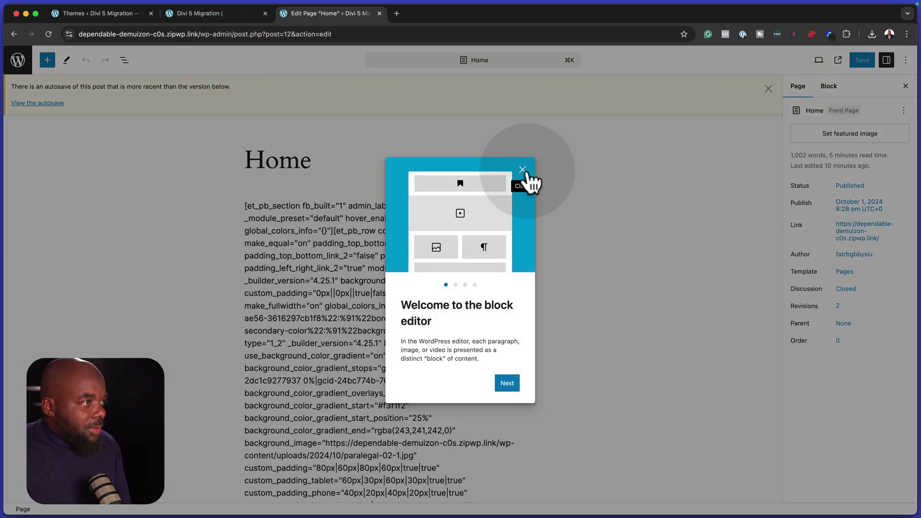
pyautogui.click(526, 170)
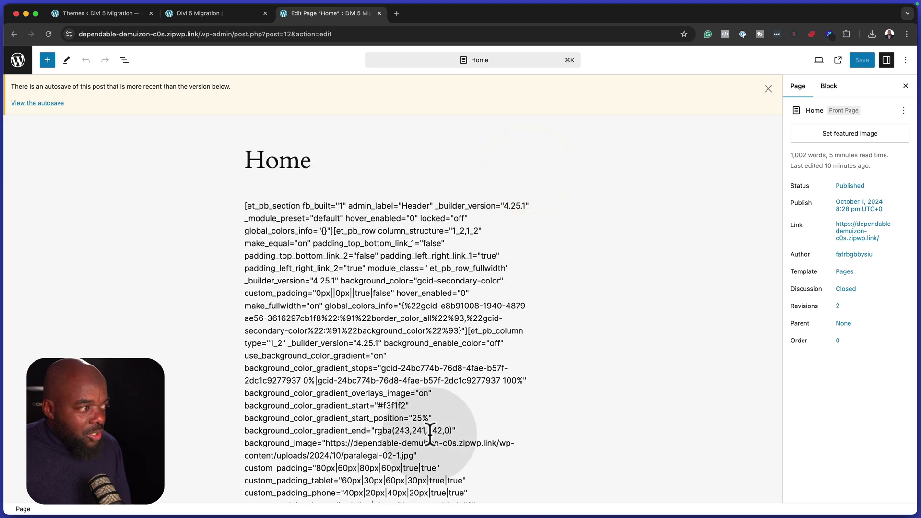
pyautogui.scroll(-1, 399, 314)
pyautogui.scroll(-15, 400, 314)
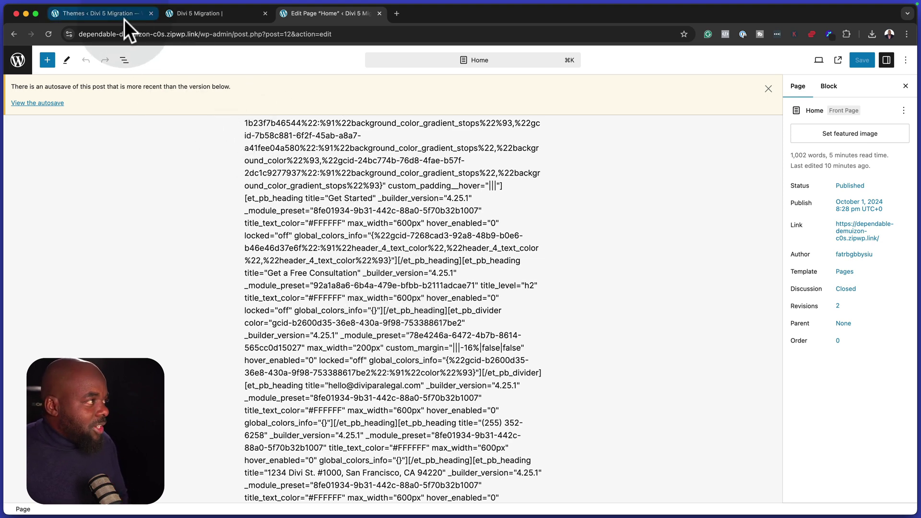
# Reactivate the Divi theme from the installed themes page.
pyautogui.click(185, 16)
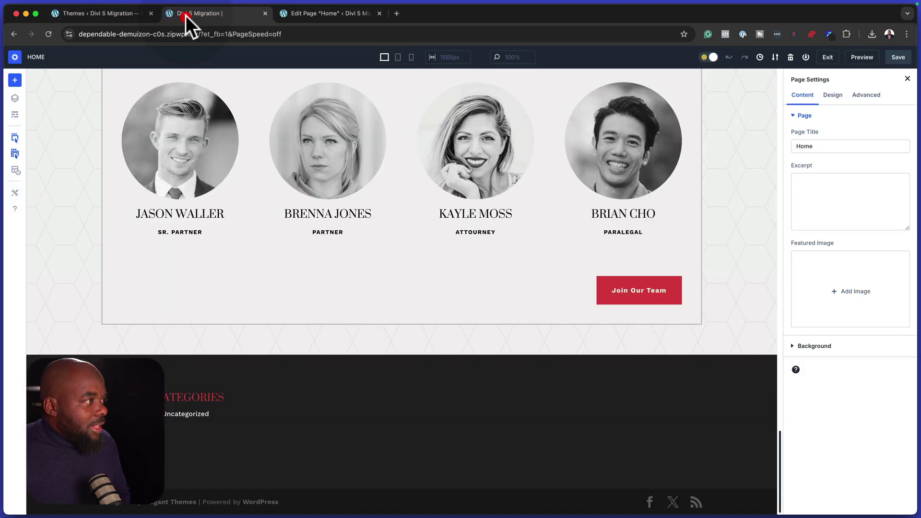
pyautogui.click(114, 14)
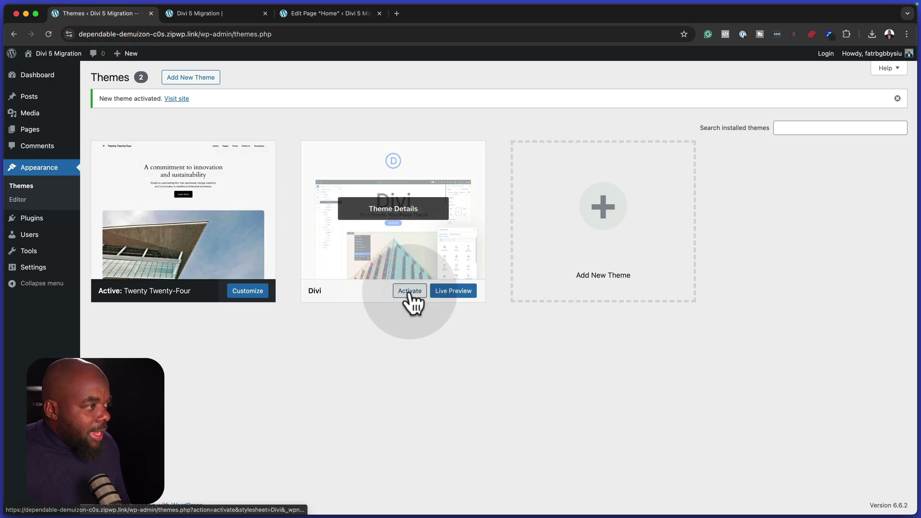
pyautogui.click(409, 291)
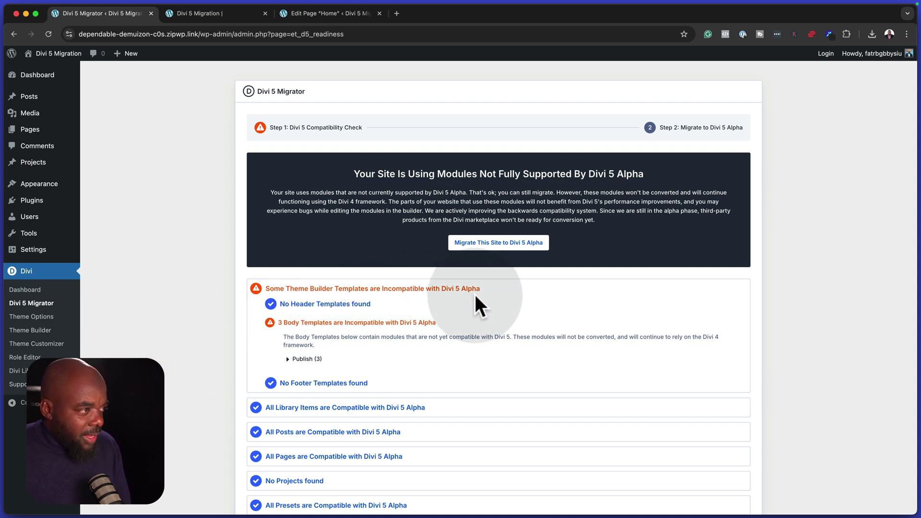
# Expand Publish (3) to review the three incompatible body templates.
pyautogui.click(288, 360)
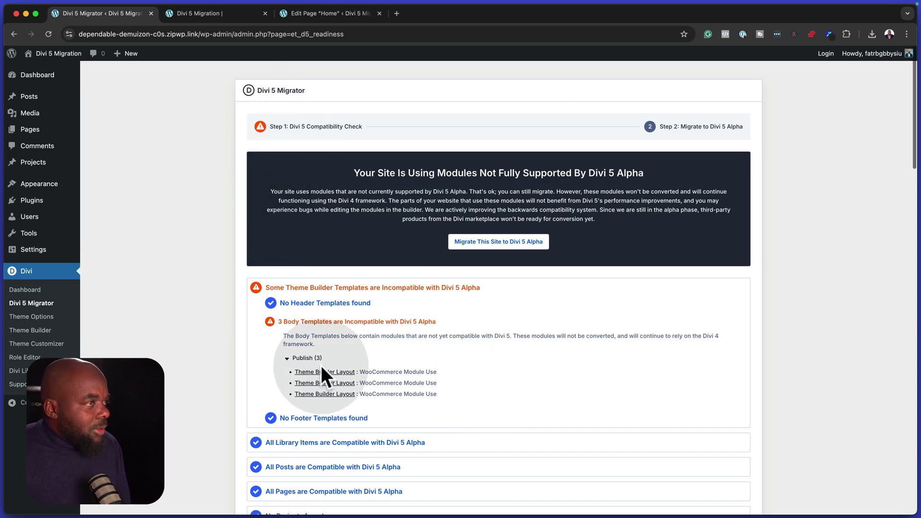
pyautogui.scroll(-15, 321, 366)
pyautogui.scroll(6, 321, 363)
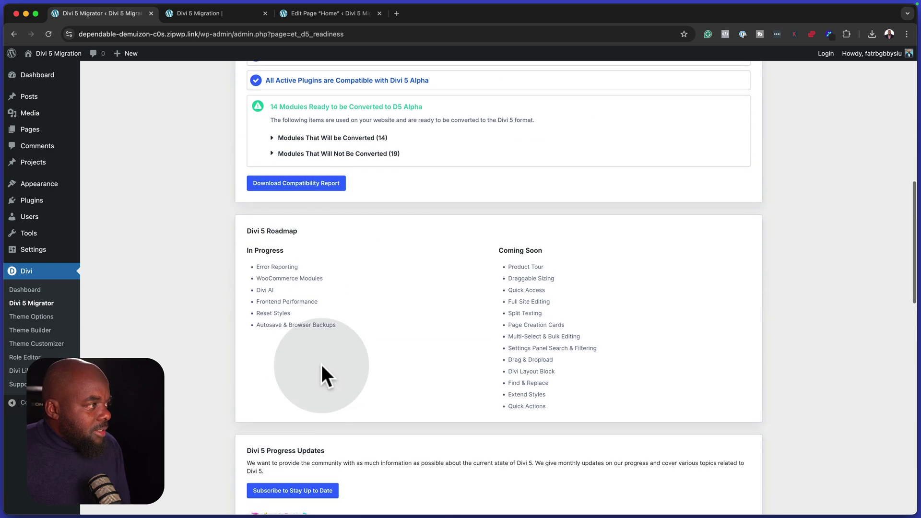
pyautogui.scroll(2, 321, 363)
pyautogui.scroll(-3, 321, 361)
pyautogui.scroll(15, 431, 288)
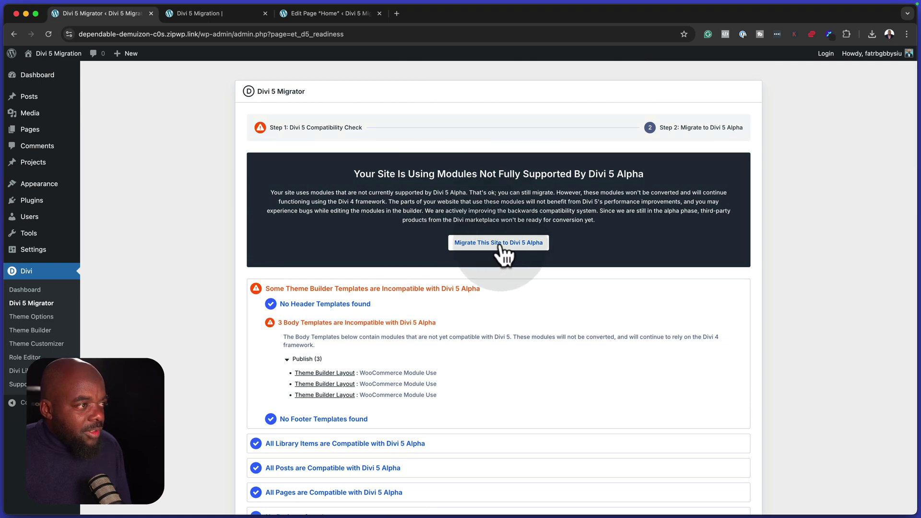
# Migrate the site to Divi 5 Alpha, confirm, and return to the Home page editor.
pyautogui.click(500, 245)
pyautogui.click(521, 274)
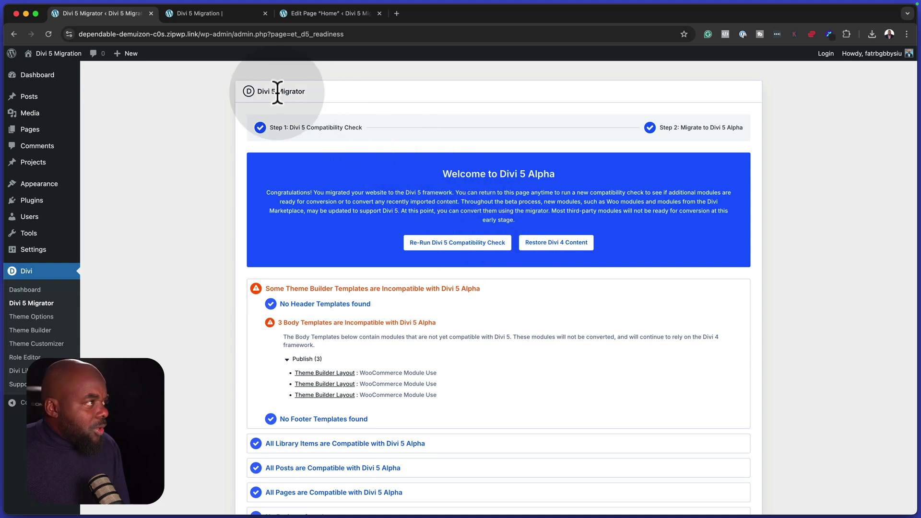
pyautogui.click(344, 11)
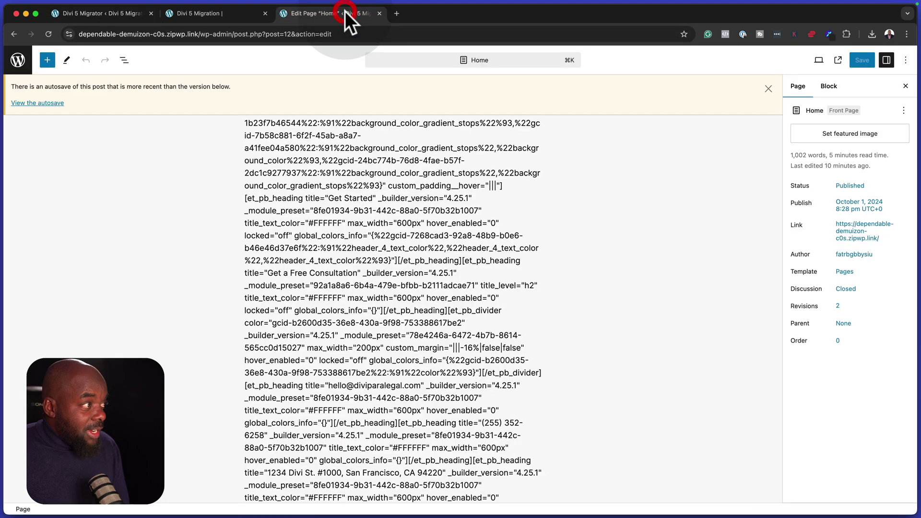
# Reload the Home page editor, open it in the Divi builder and scroll through the Doe & Smith Law layout.
pyautogui.click(47, 34)
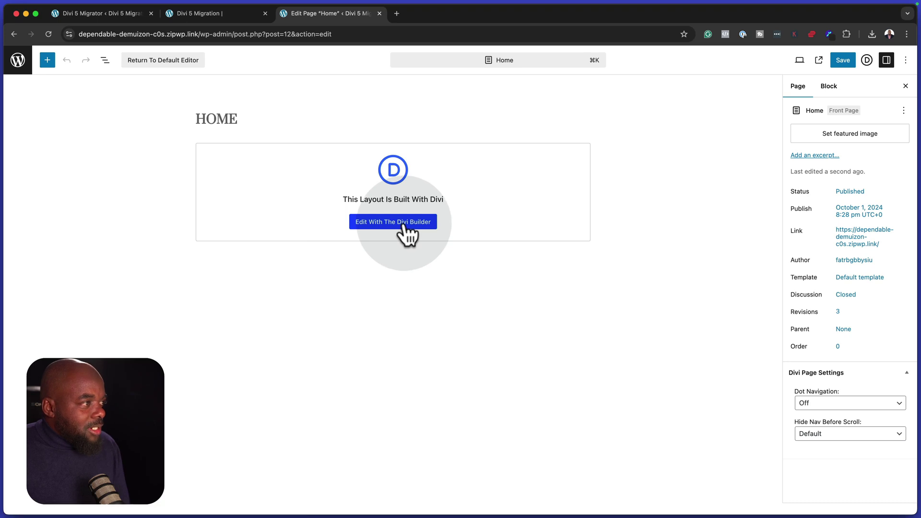
pyautogui.click(403, 222)
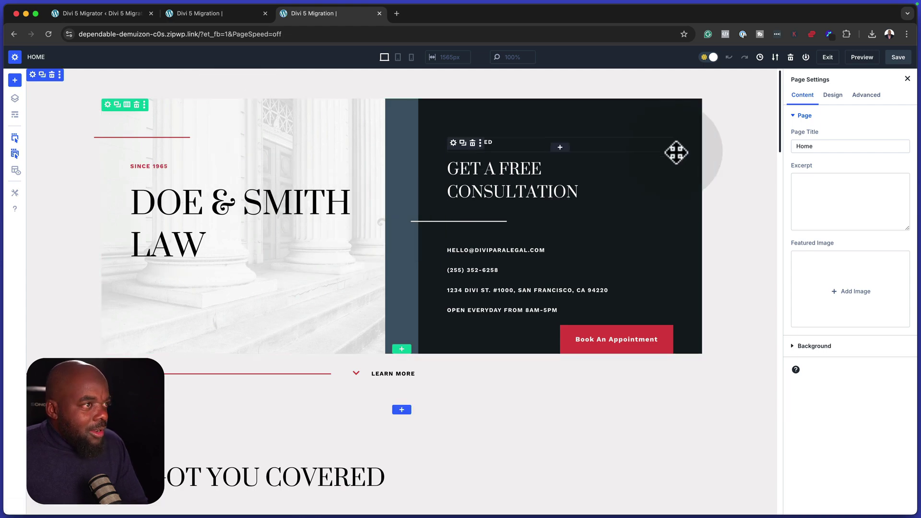
pyautogui.scroll(-10, 690, 327)
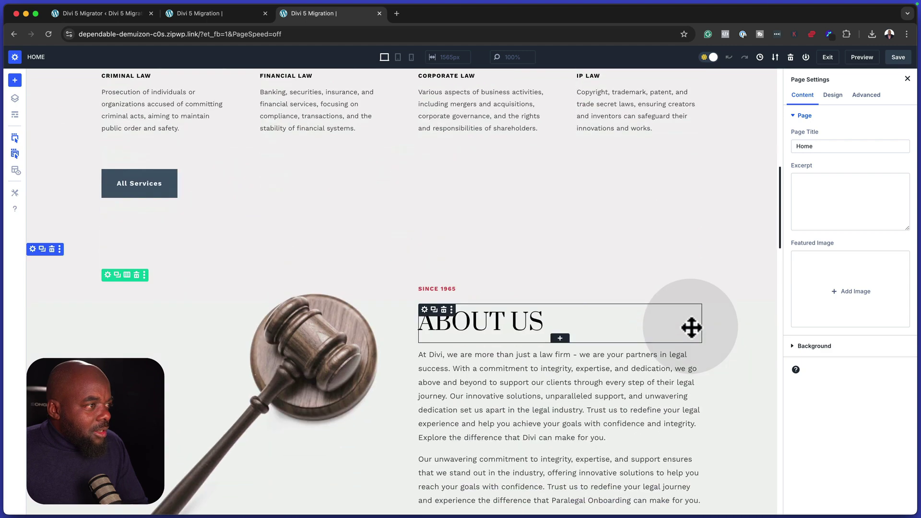
pyautogui.scroll(-15, 582, 407)
pyautogui.scroll(16, 582, 407)
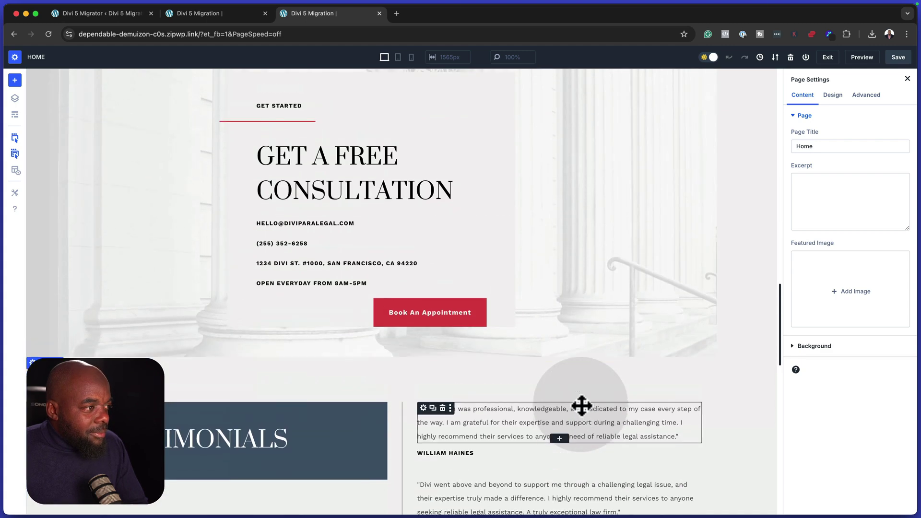
pyautogui.scroll(10, 582, 408)
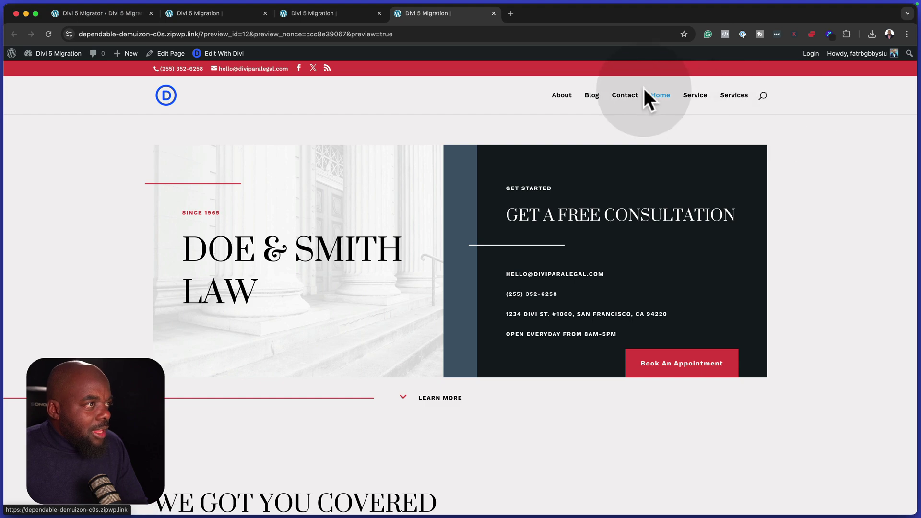
# Check the About and Blog pages on the live site, scrolling through each.
pyautogui.click(561, 96)
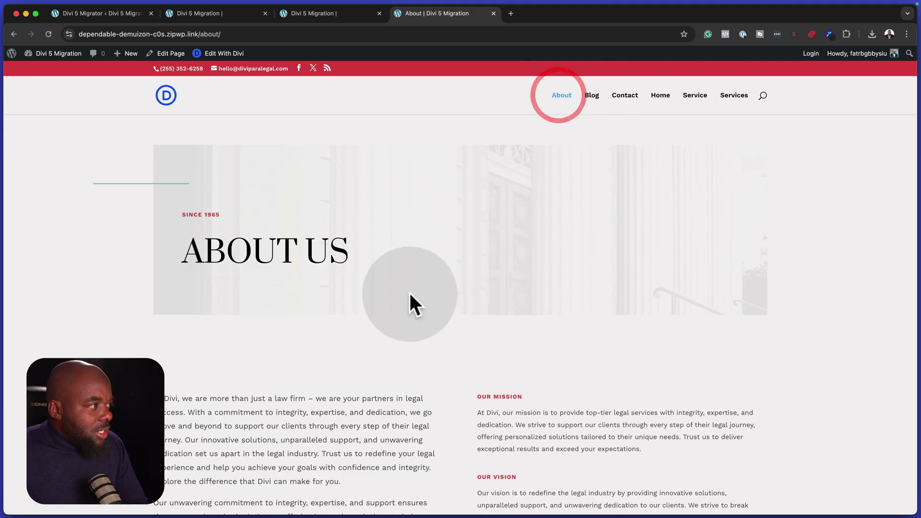
pyautogui.scroll(-10, 411, 303)
pyautogui.scroll(-5, 411, 303)
pyautogui.scroll(15, 411, 304)
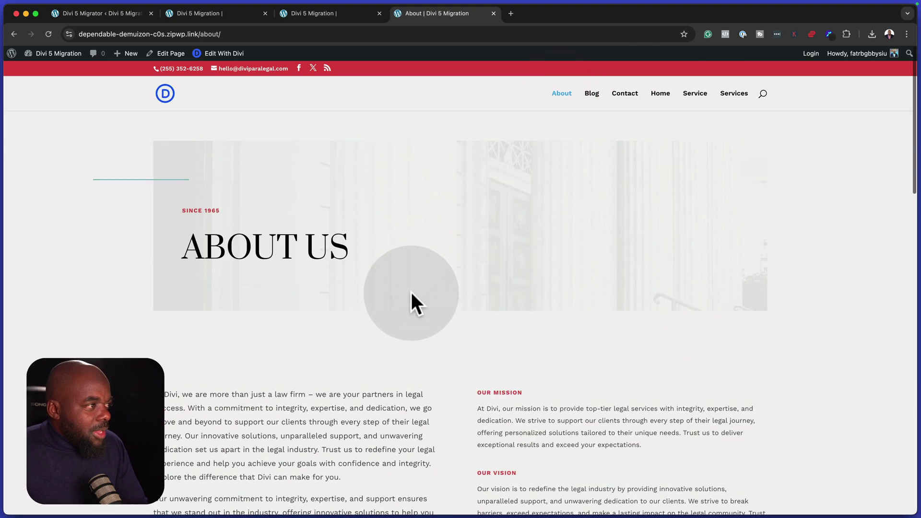
pyautogui.click(585, 94)
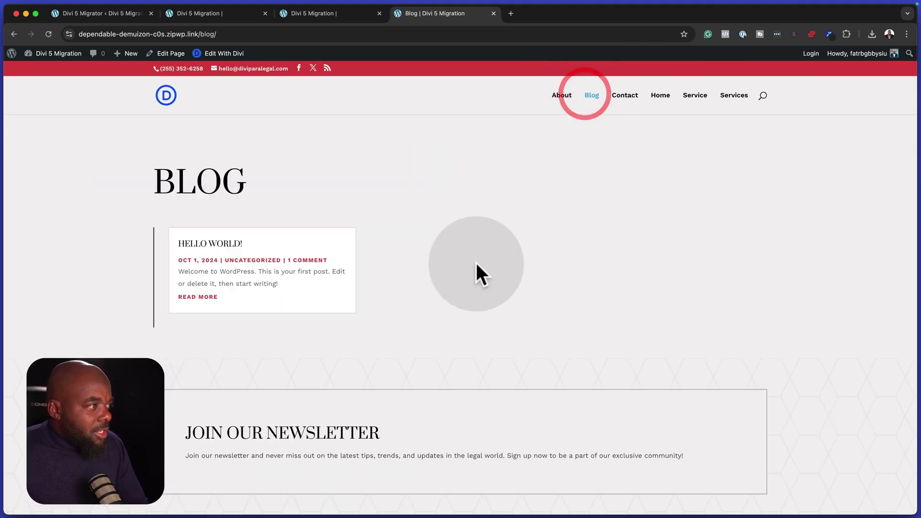
pyautogui.scroll(-4, 476, 261)
pyautogui.scroll(4, 476, 273)
# Check the Contact page's styling, then go back to the Divi 5 Migrator.
pyautogui.click(629, 96)
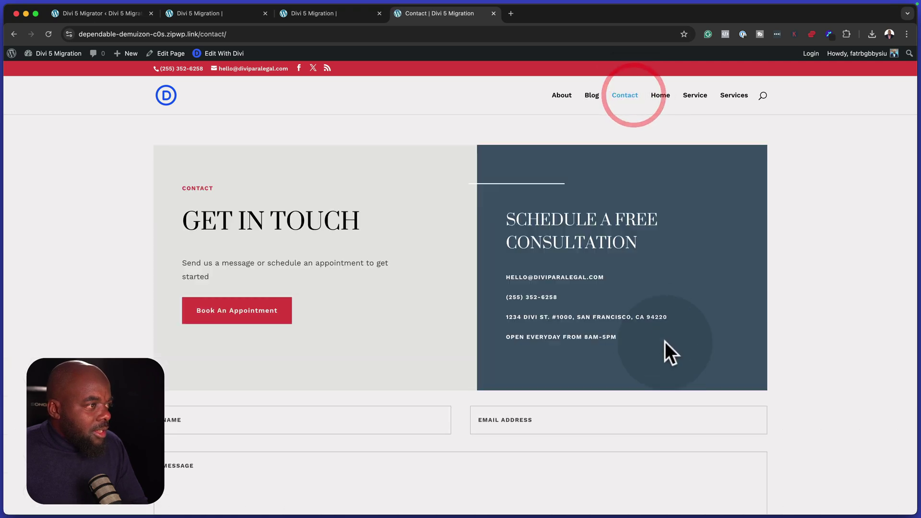
pyautogui.scroll(-10, 666, 341)
pyautogui.scroll(10, 666, 341)
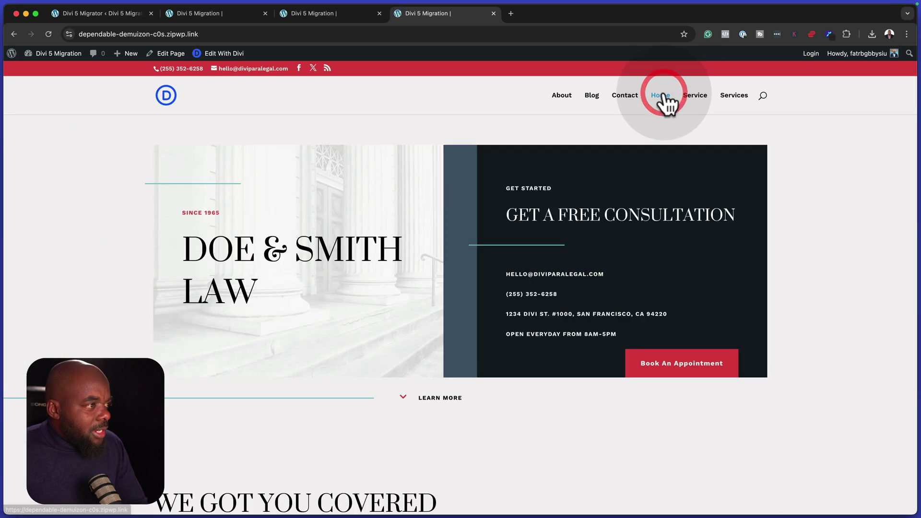
pyautogui.scroll(-10, 695, 297)
pyautogui.scroll(10, 694, 298)
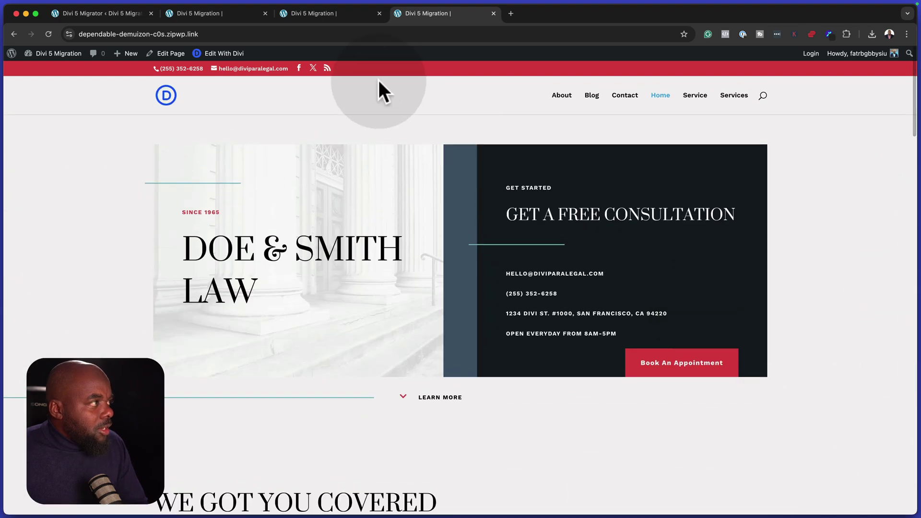
pyautogui.click(134, 11)
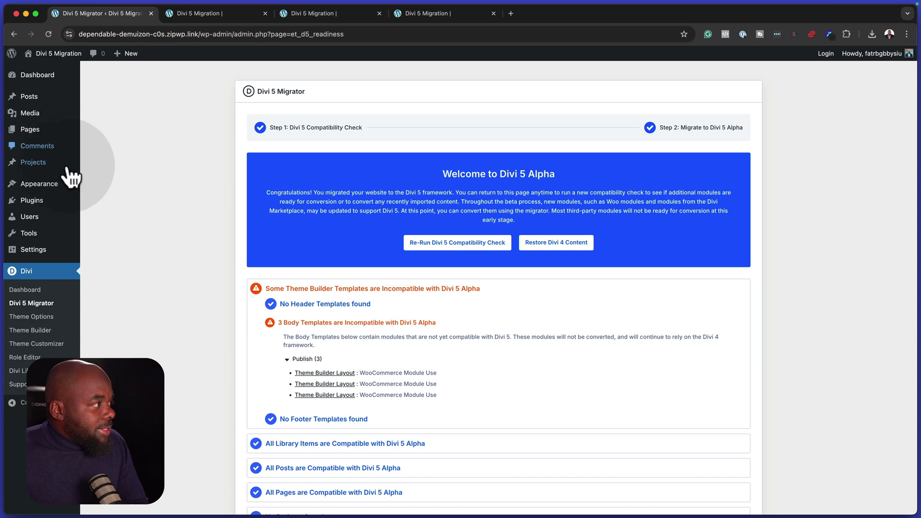
# Activate the Twenty Twenty-Four theme in place of Divi and move to the home page tab.
pyautogui.moveTo(56, 187)
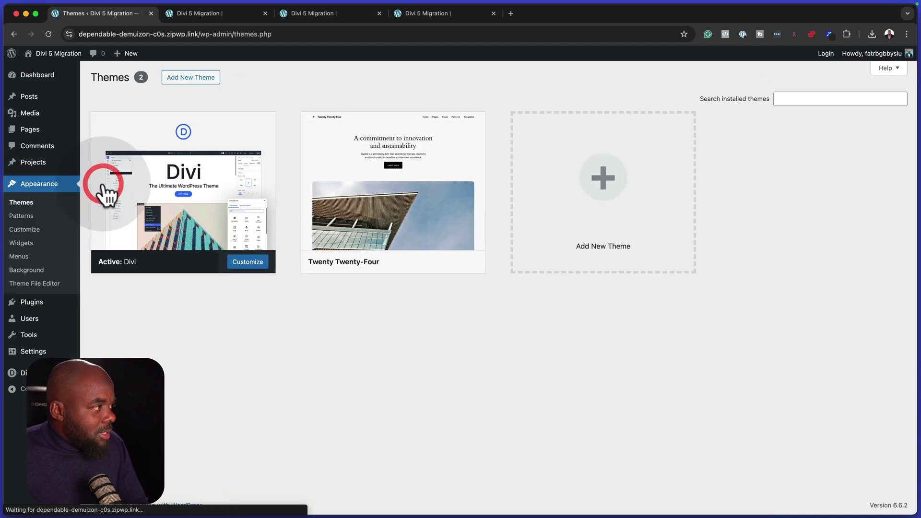
pyautogui.moveTo(432, 226)
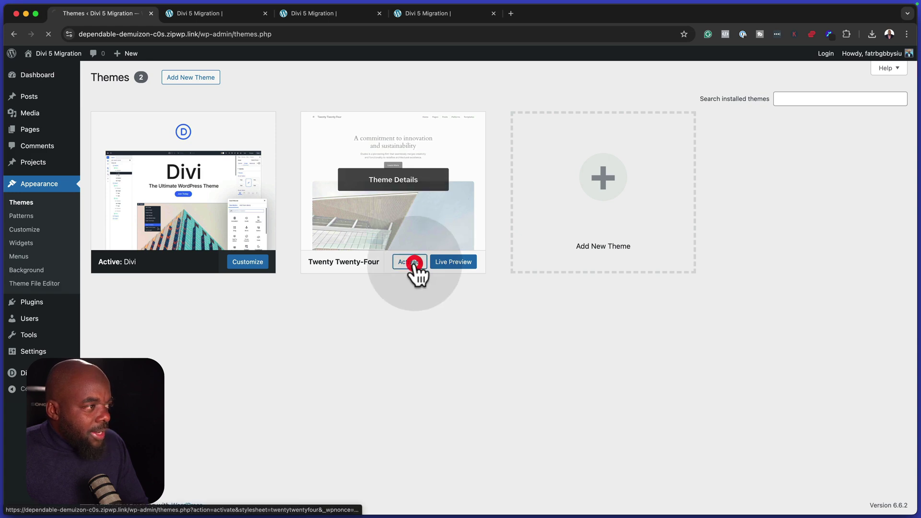
pyautogui.click(426, 13)
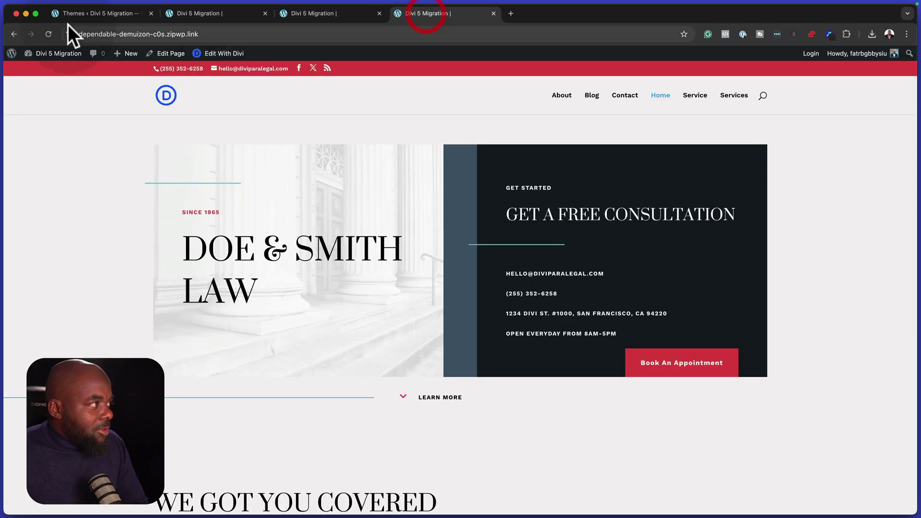
# Open the Home page in the block editor, select the divi/placeholder block and dismiss the autosave notice.
pyautogui.click(48, 34)
pyautogui.click(213, 53)
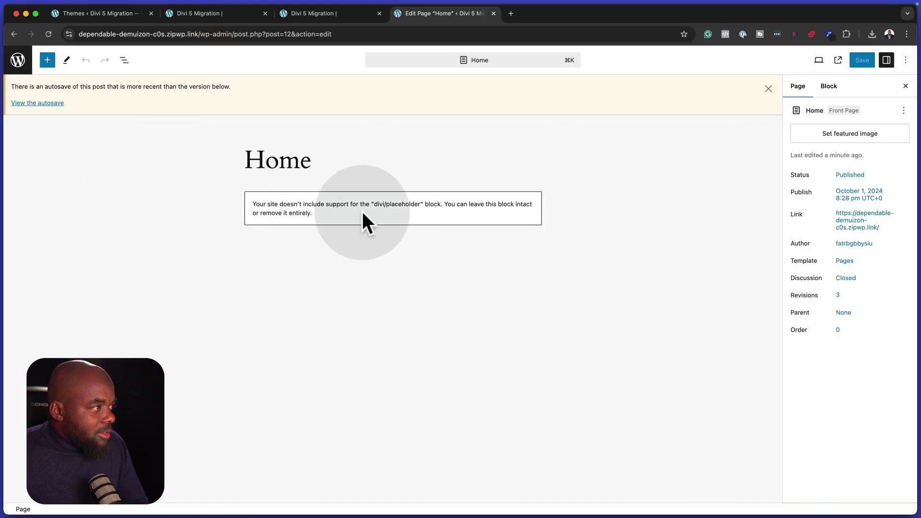
pyautogui.click(533, 213)
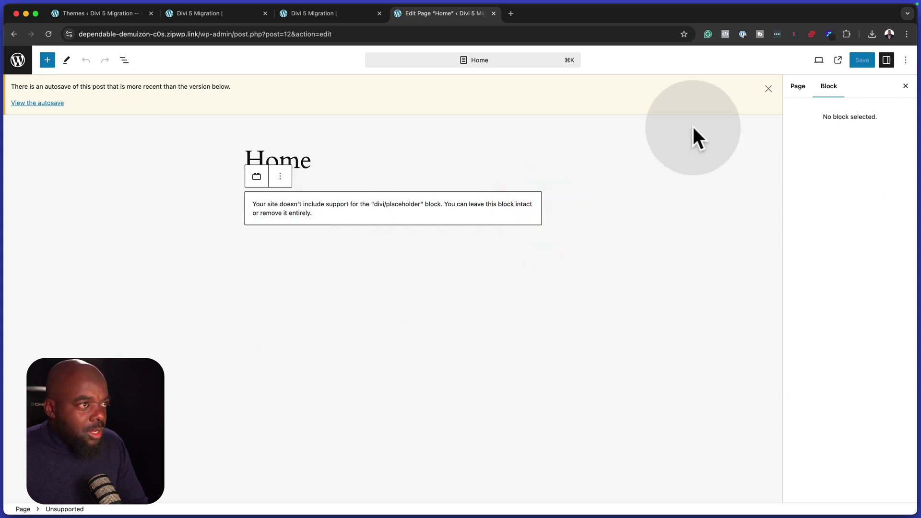
pyautogui.click(769, 89)
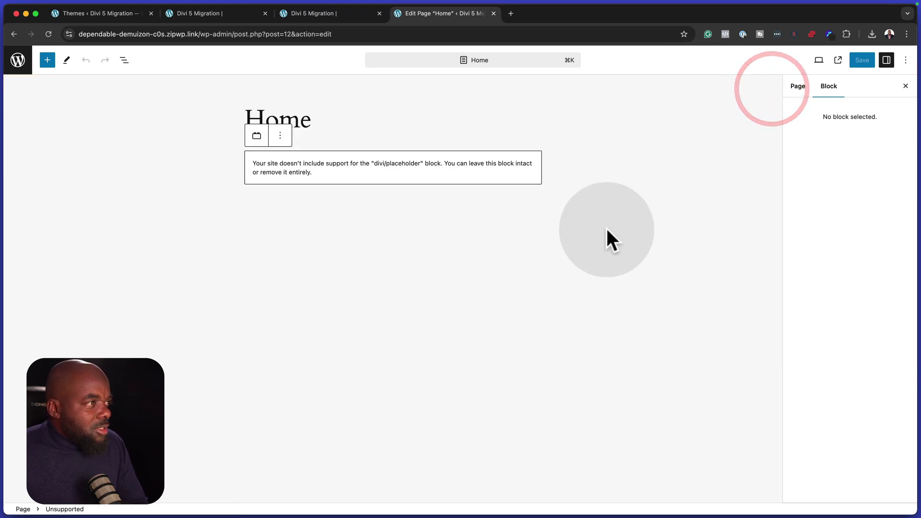
# Add an empty paragraph and a Heading block below the placeholder, then return to Themes.
pyautogui.click(386, 230)
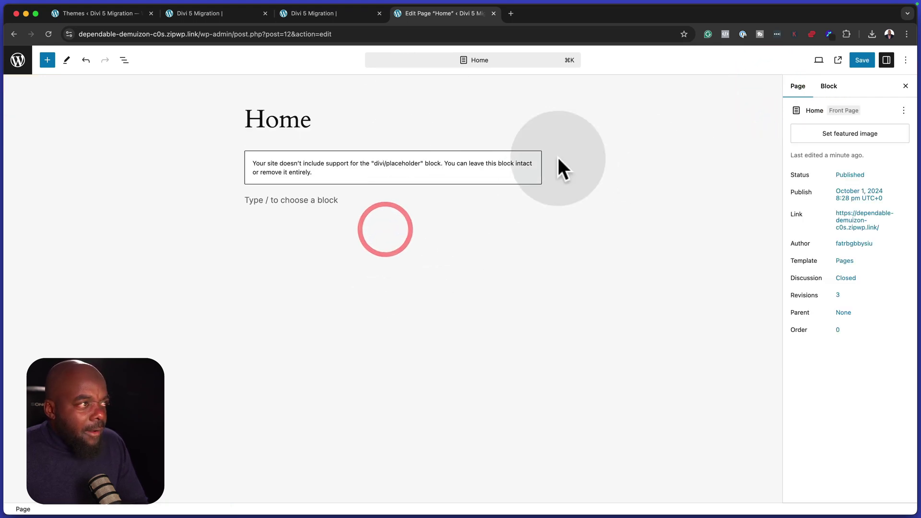
pyautogui.click(47, 60)
pyautogui.click(89, 169)
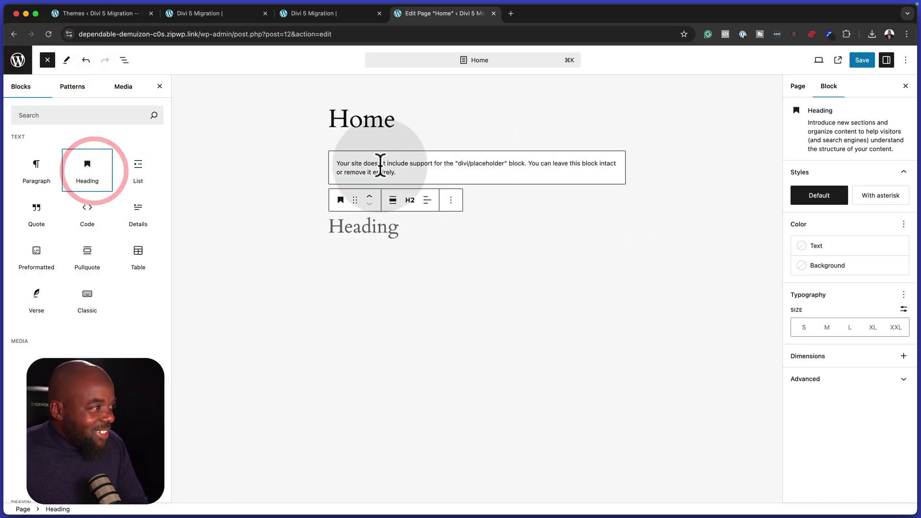
pyautogui.click(537, 165)
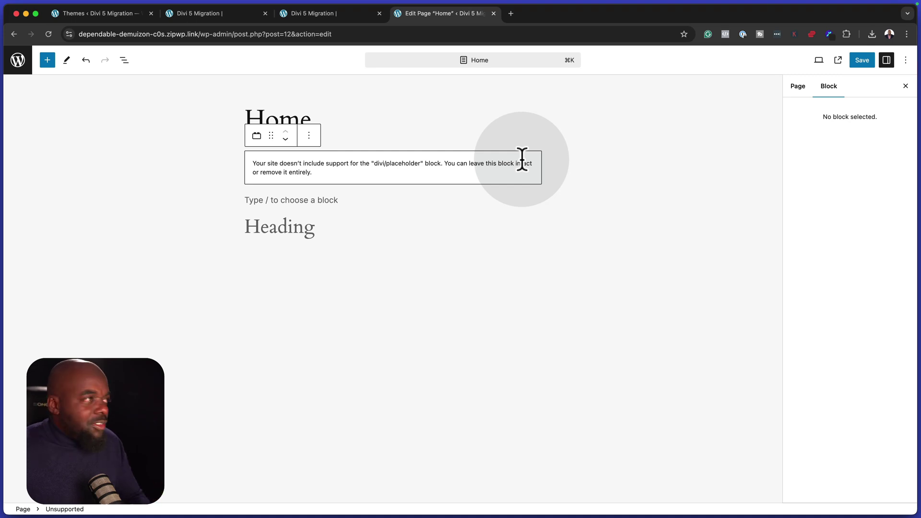
pyautogui.click(122, 15)
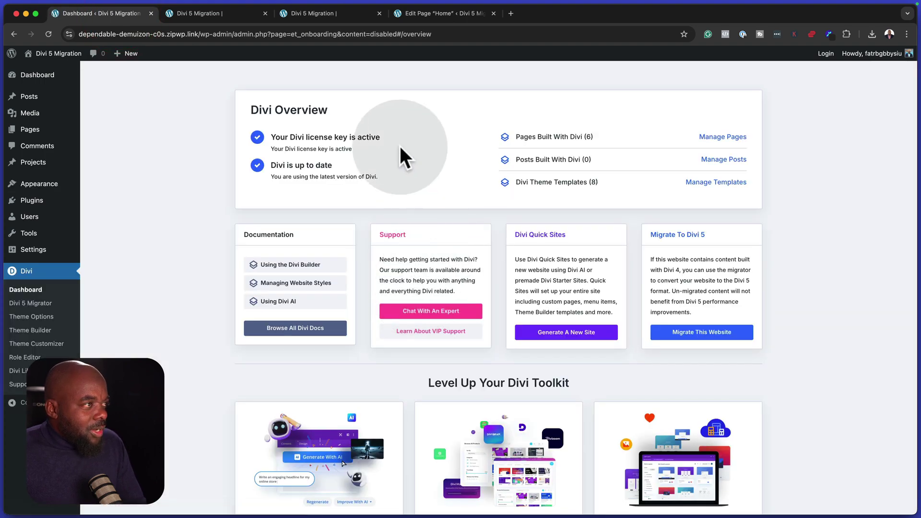
# Reload the Home page builder and inspect the hero row and its first column's background image.
pyautogui.click(342, 14)
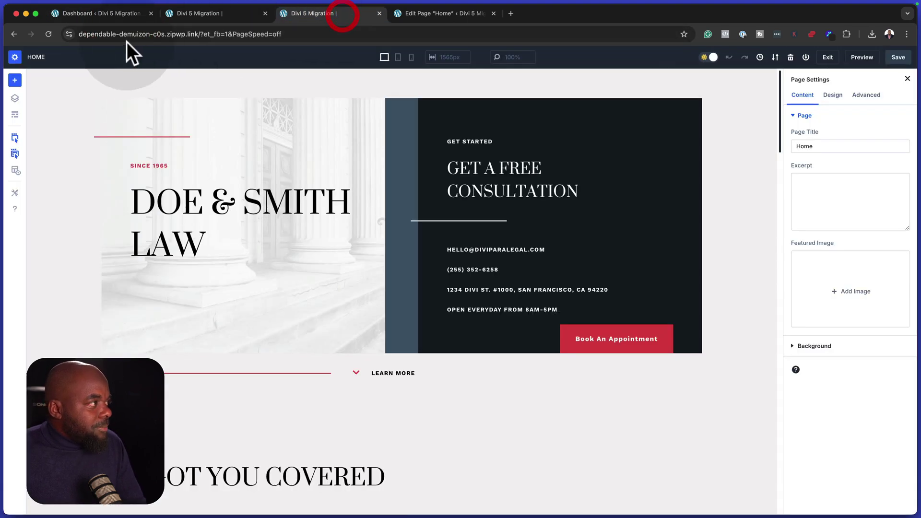
pyautogui.click(48, 34)
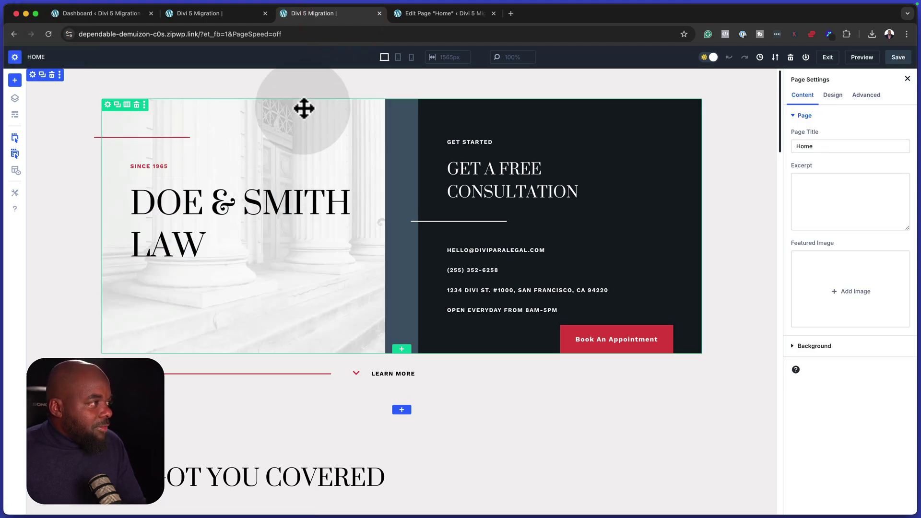
pyautogui.click(233, 120)
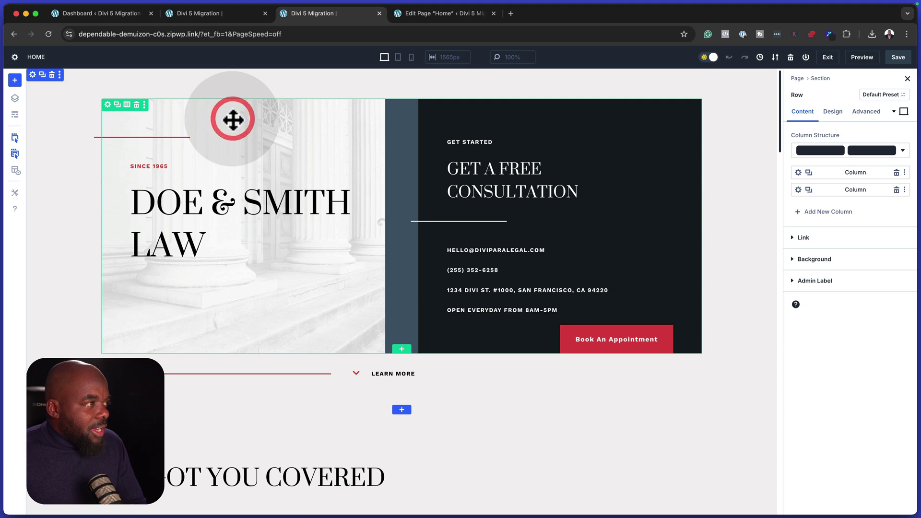
pyautogui.click(798, 172)
pyautogui.click(833, 206)
pyautogui.click(840, 185)
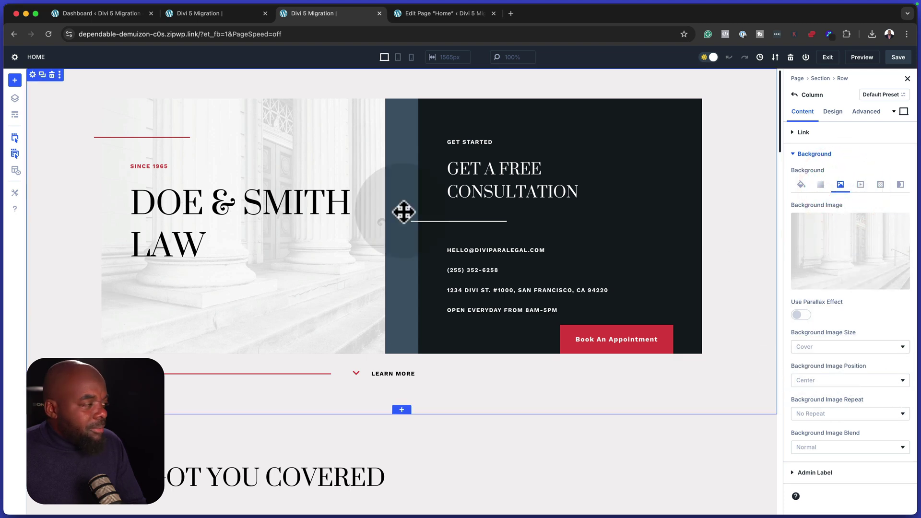
# Open the heading's settings and confirm its text reads Doe & Smith Law.
pyautogui.click(259, 209)
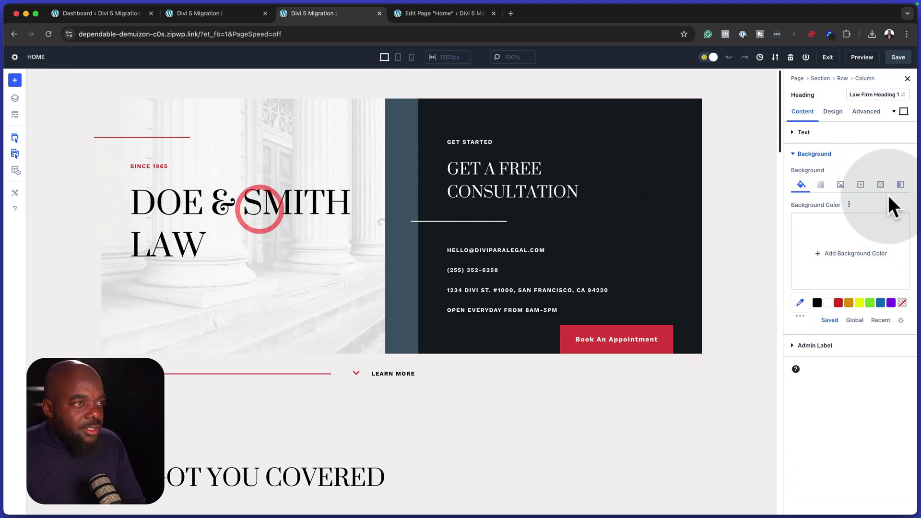
pyautogui.click(798, 132)
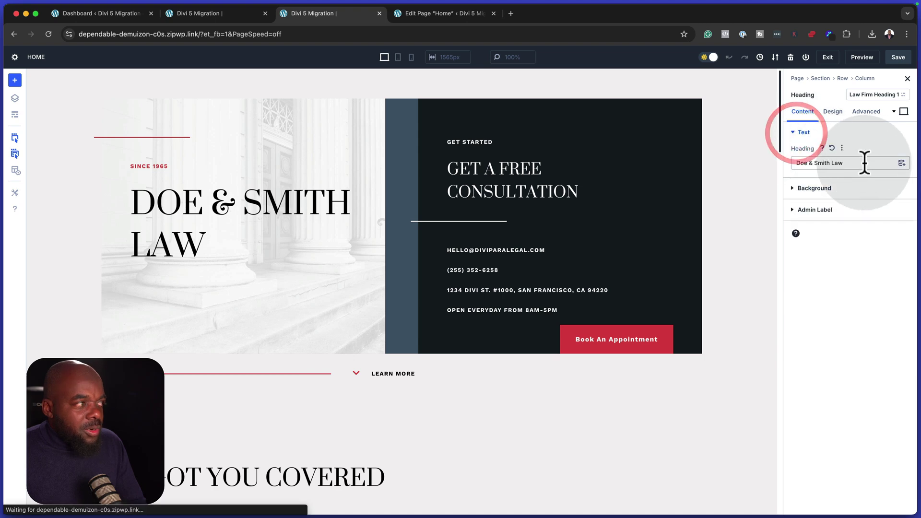
pyautogui.moveTo(864, 163); pyautogui.dragTo(783, 168)
pyautogui.scroll(-10, 228, 360)
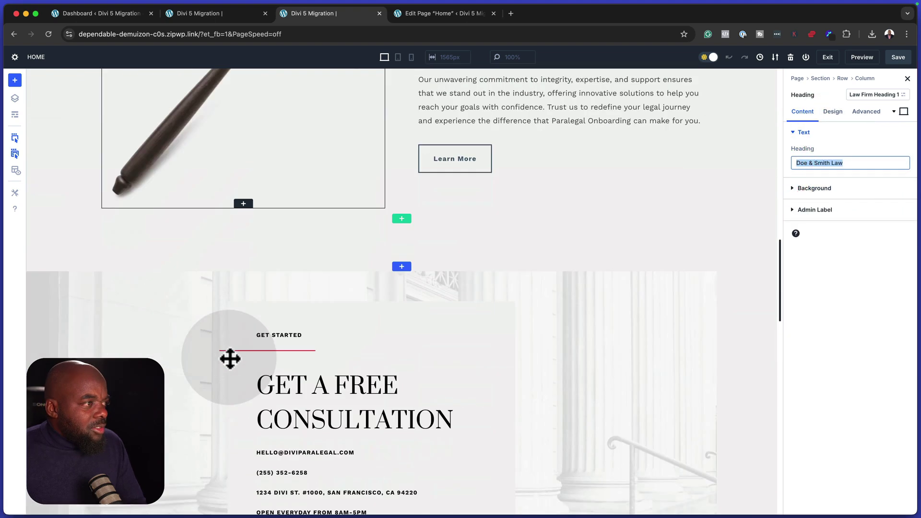
pyautogui.scroll(-1, 230, 358)
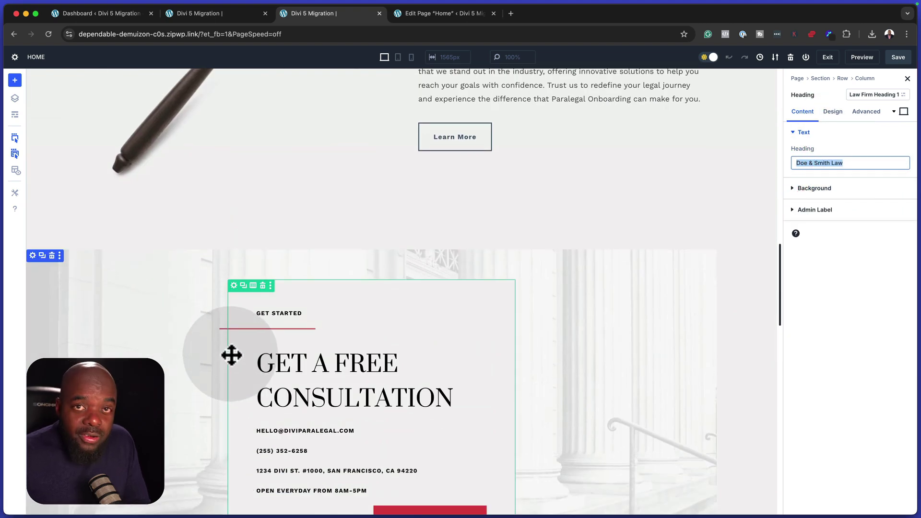
pyautogui.scroll(-20, 352, 298)
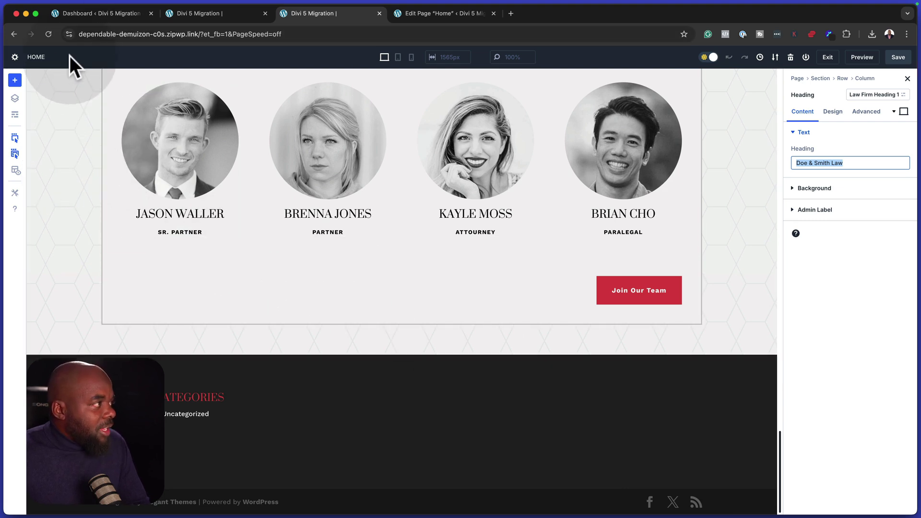
# Go to the WordPress dashboard tab to reach Divi's Theme Builder.
pyautogui.click(115, 15)
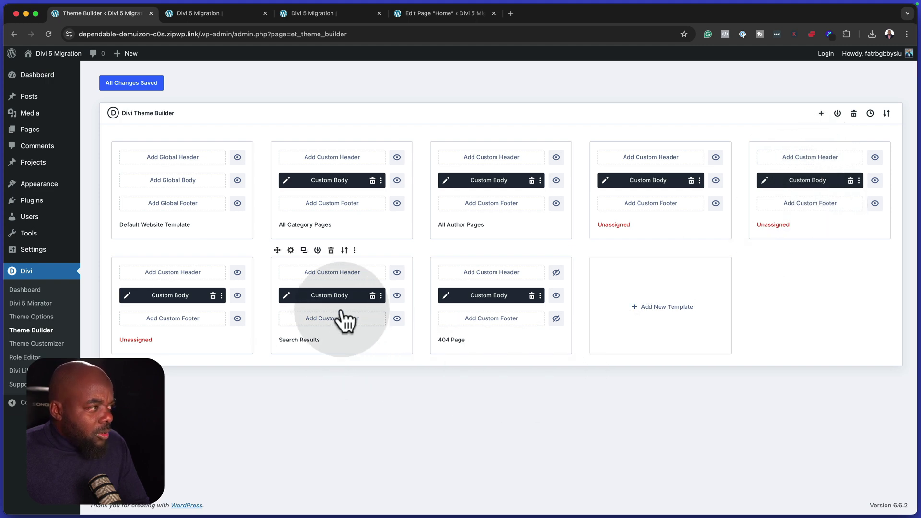
# Switch between the Home page builder tabs and scroll the page down toward the footer.
pyautogui.click(231, 10)
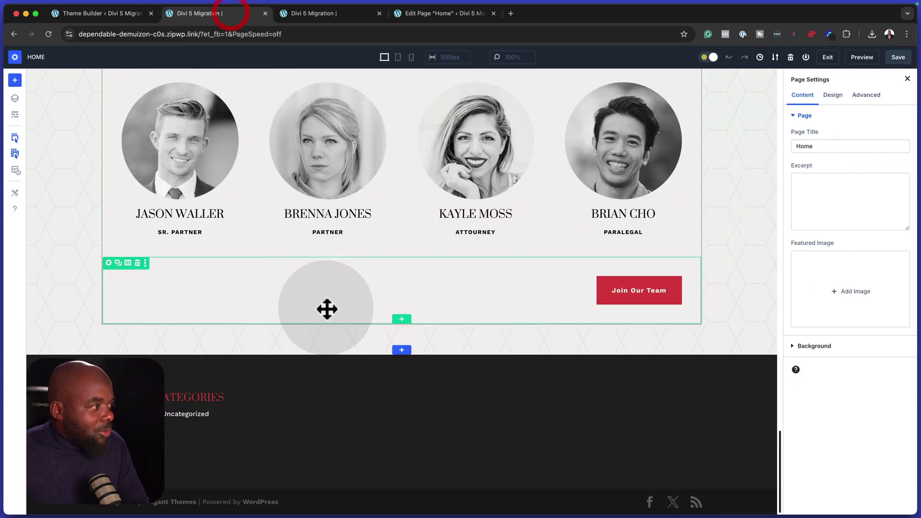
pyautogui.scroll(20, 454, 337)
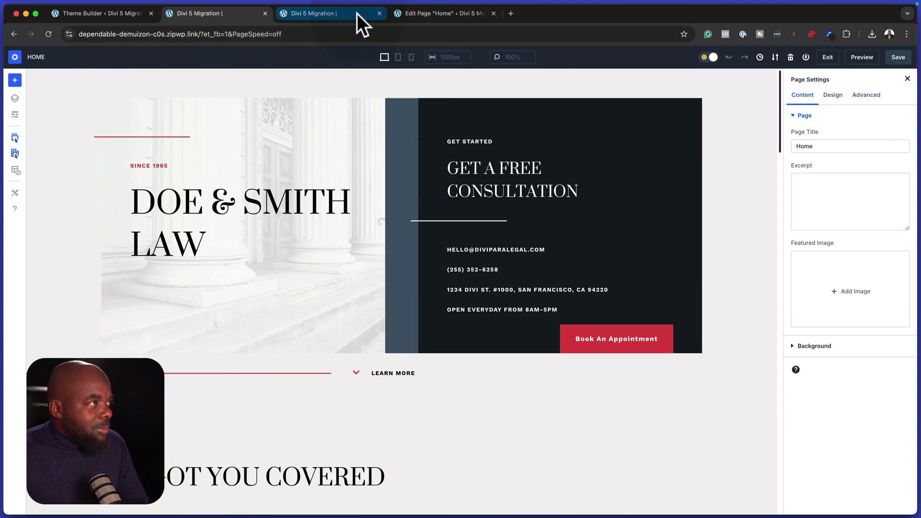
pyautogui.click(356, 14)
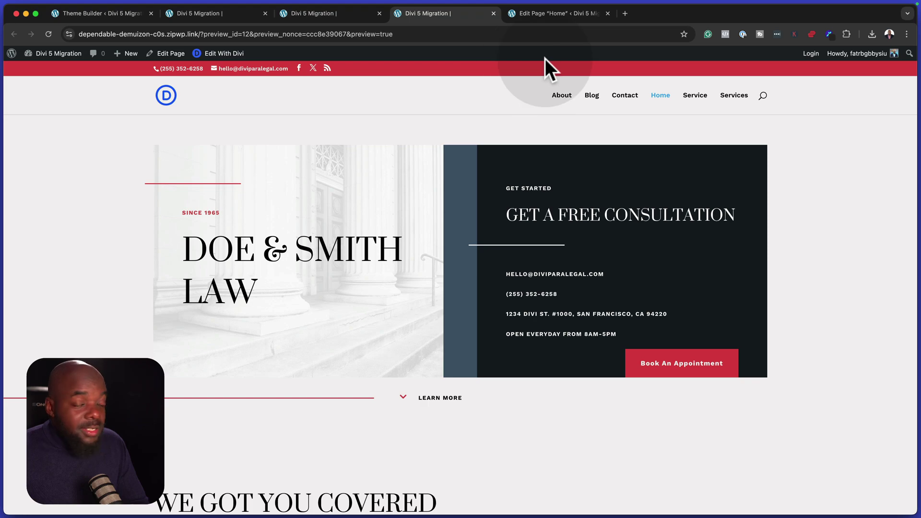
pyautogui.scroll(-20, 472, 261)
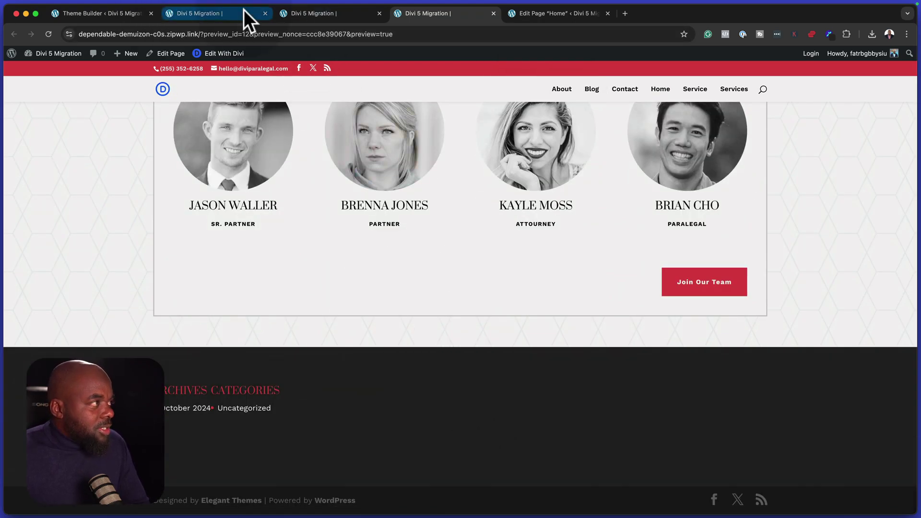
pyautogui.click(116, 14)
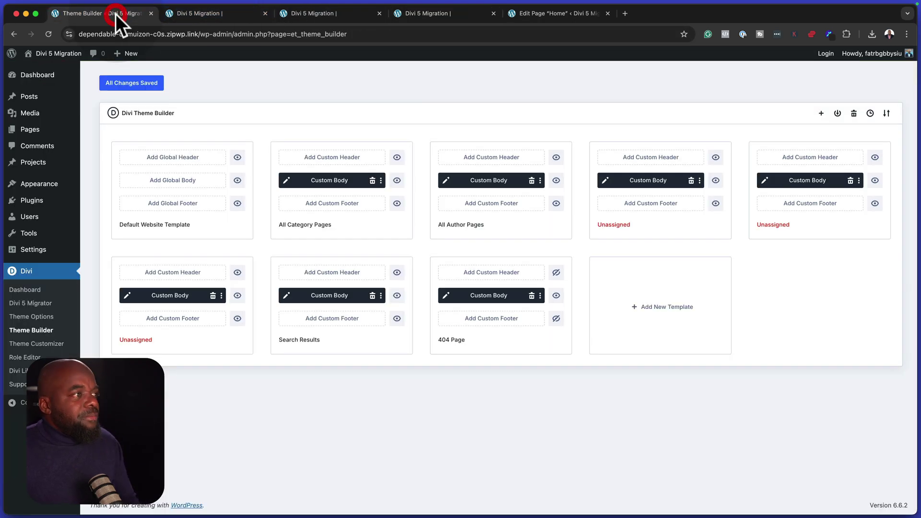